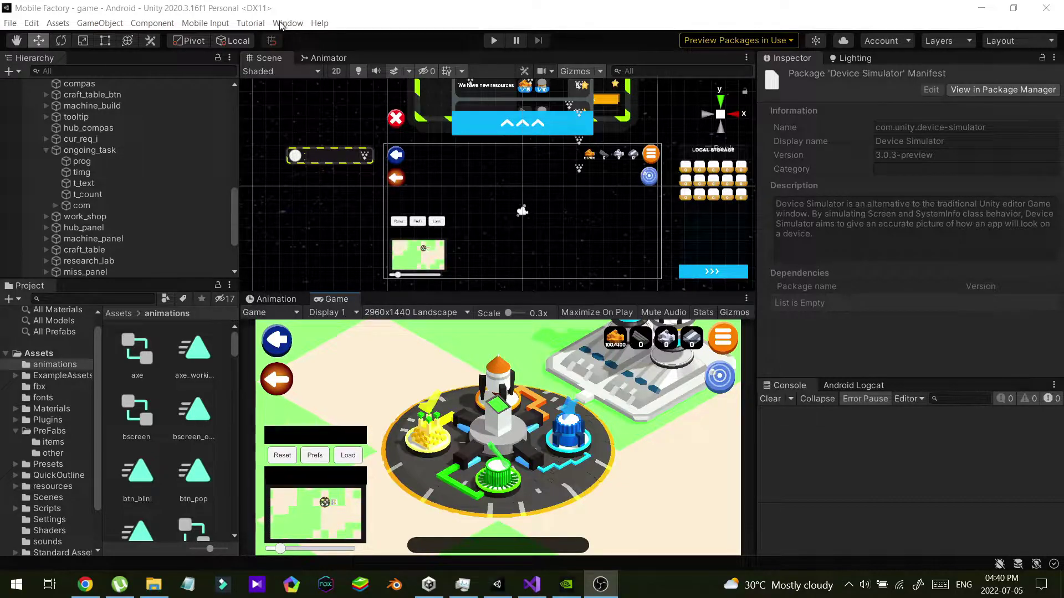
Open the Package Manager from the Window menu and scroll to the top of the package list
{"action": "left_click", "coordinate": [286, 24]}
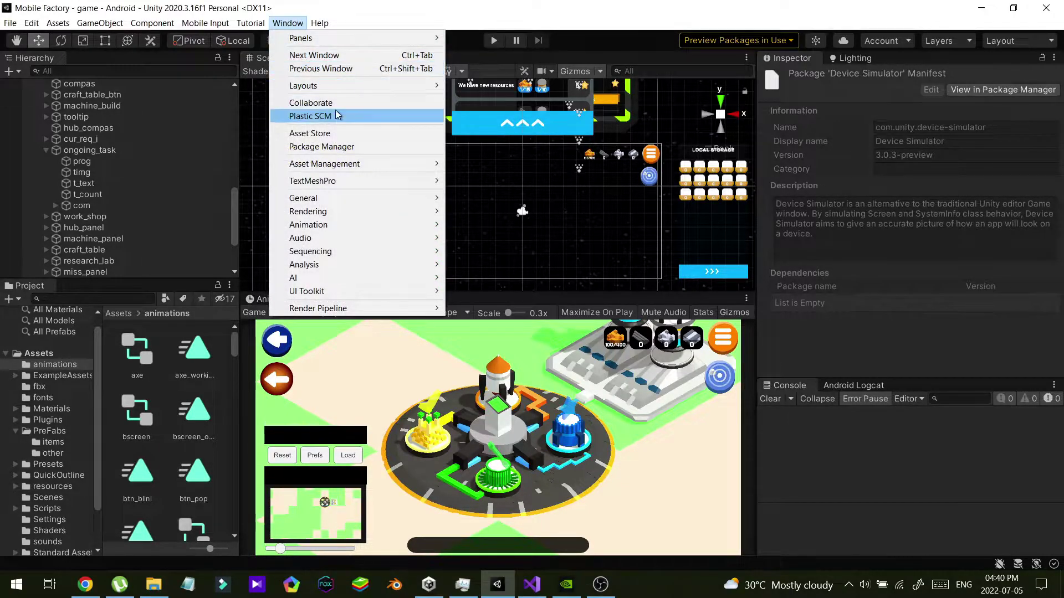
{"action": "left_click", "coordinate": [348, 147]}
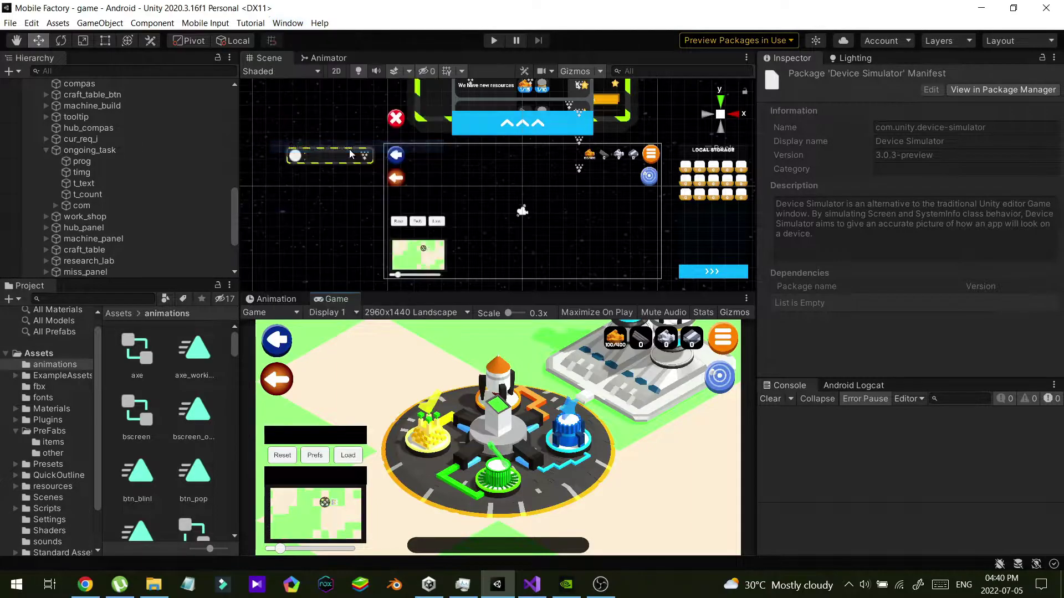
{"action": "scroll", "coordinate": [316, 163], "scroll_direction": "up", "scroll_amount": 6}
{"action": "scroll", "coordinate": [316, 163], "scroll_direction": "up", "scroll_amount": 3}
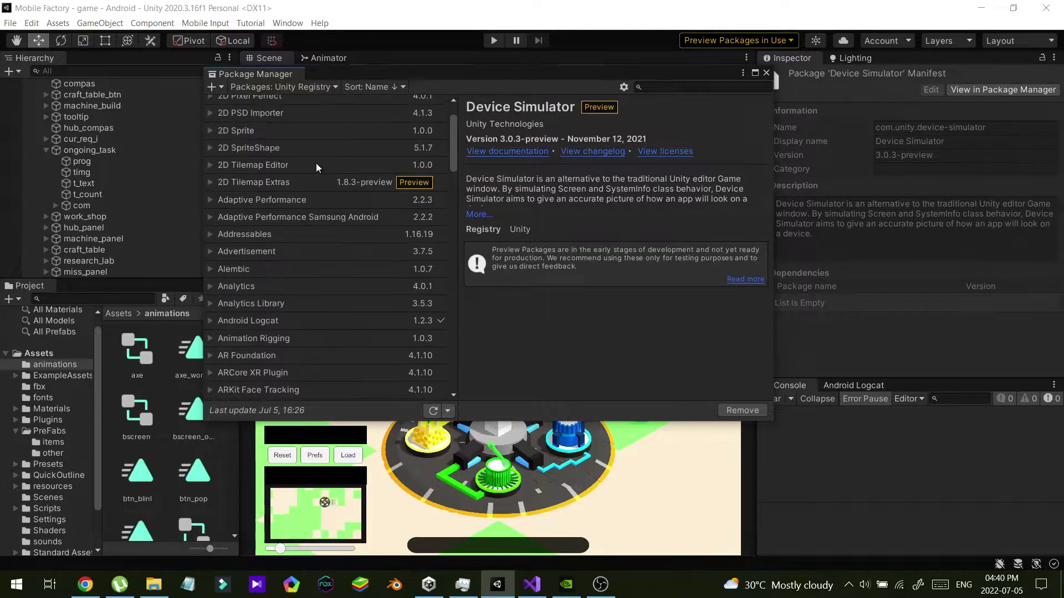
{"action": "scroll", "coordinate": [316, 163], "scroll_direction": "up", "scroll_amount": 1}
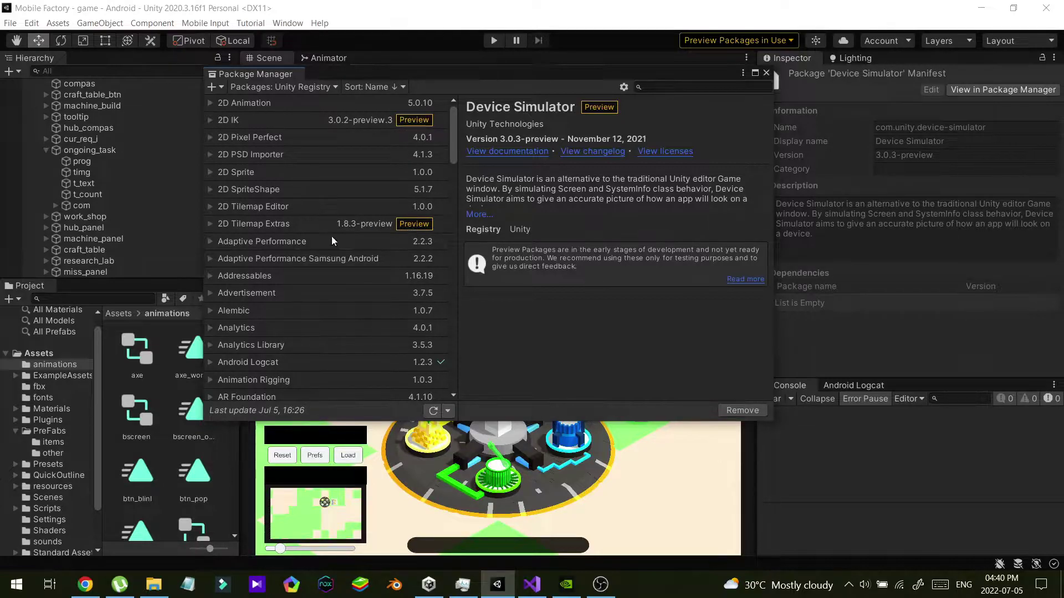
View the details of the 2D Tilemap Extras, 2D IK and installed Device Simulator packages
{"action": "left_click", "coordinate": [379, 224]}
{"action": "left_click", "coordinate": [374, 125]}
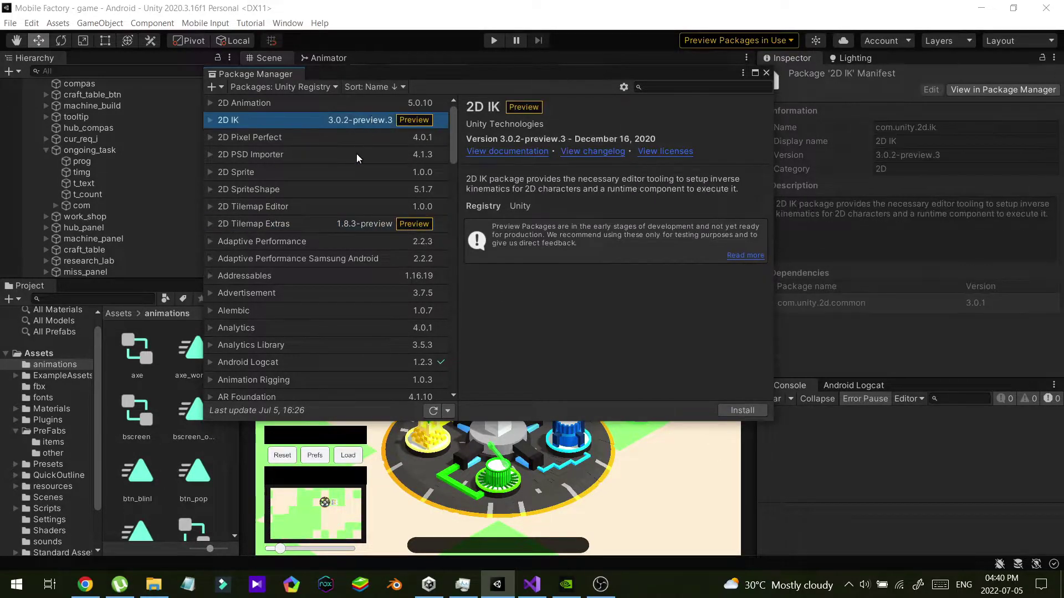
{"action": "left_click", "coordinate": [370, 224]}
{"action": "scroll", "coordinate": [371, 224], "scroll_direction": "down", "scroll_amount": 5}
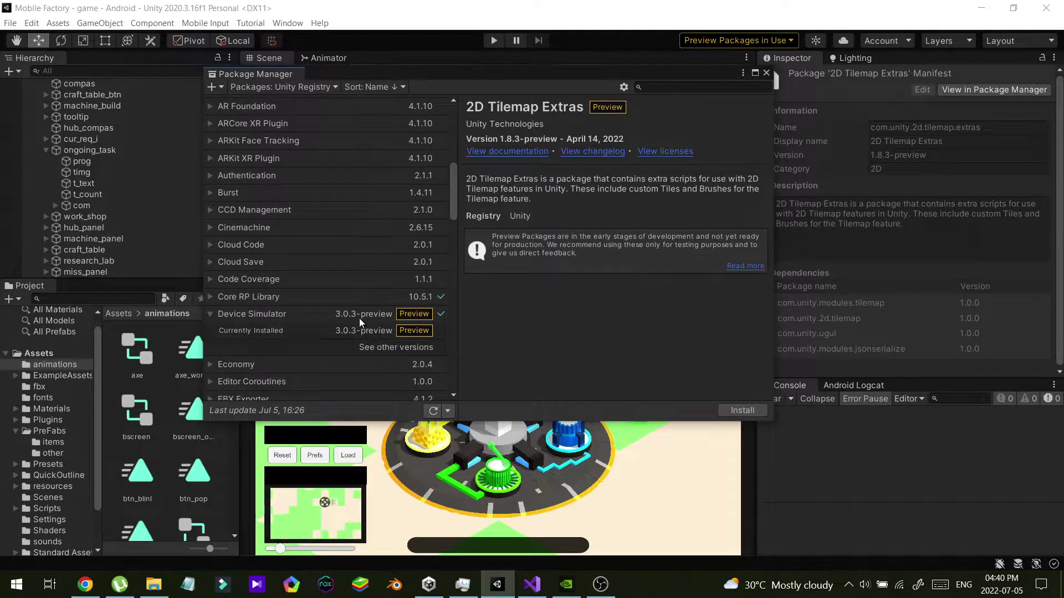
{"action": "left_click", "coordinate": [347, 330]}
Compare the Havok Physics and Game Foundation packages, ending on Game Foundation 0.9.0-preview.3
{"action": "scroll", "coordinate": [347, 330], "scroll_direction": "down", "scroll_amount": 3}
{"action": "left_click", "coordinate": [374, 256]}
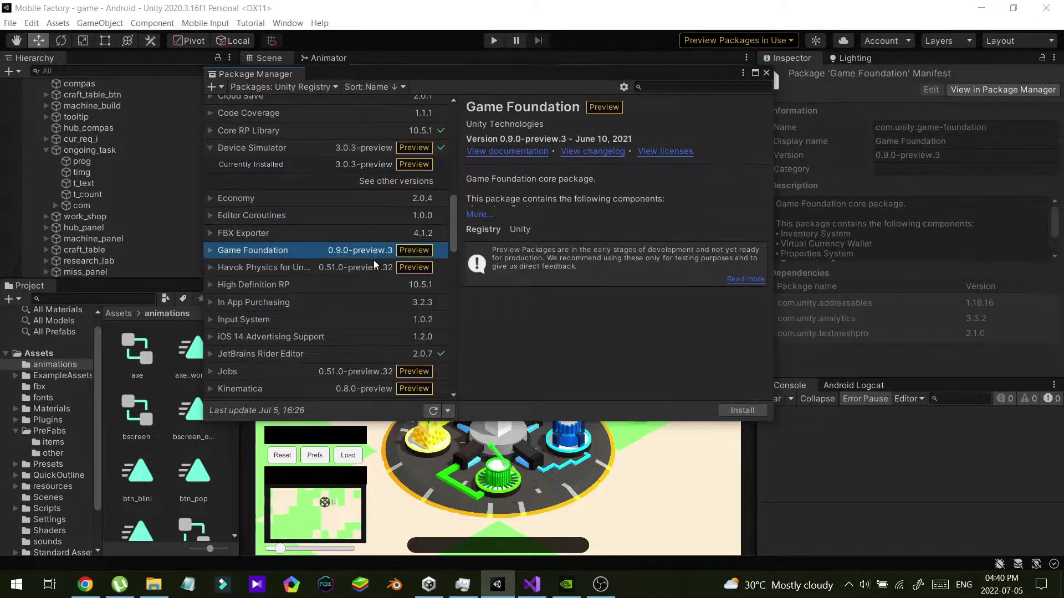
{"action": "left_click", "coordinate": [375, 263]}
{"action": "left_click", "coordinate": [376, 254]}
{"action": "left_click", "coordinate": [373, 265]}
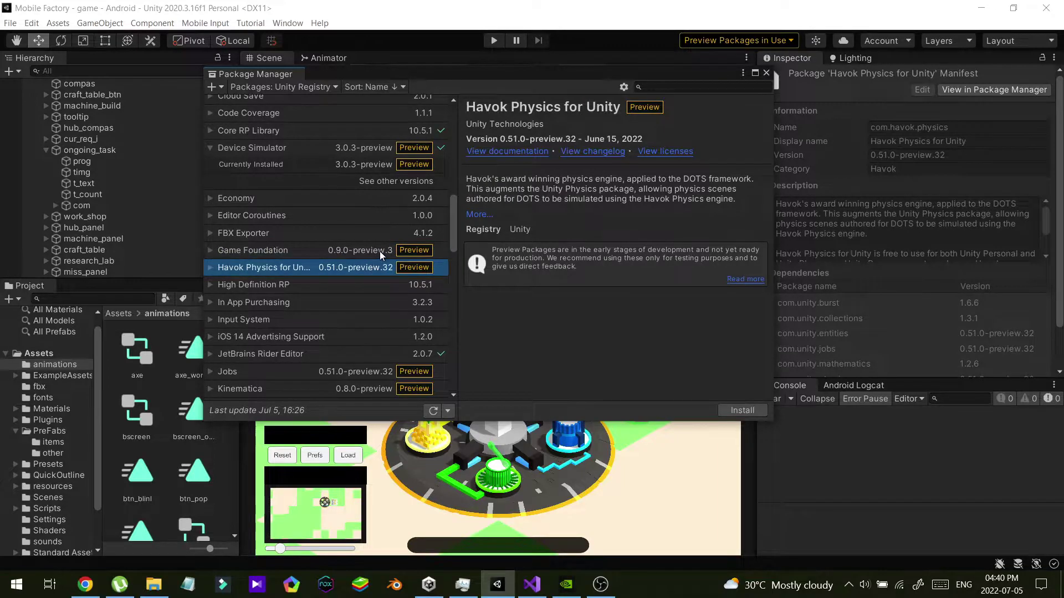
{"action": "left_click", "coordinate": [380, 251]}
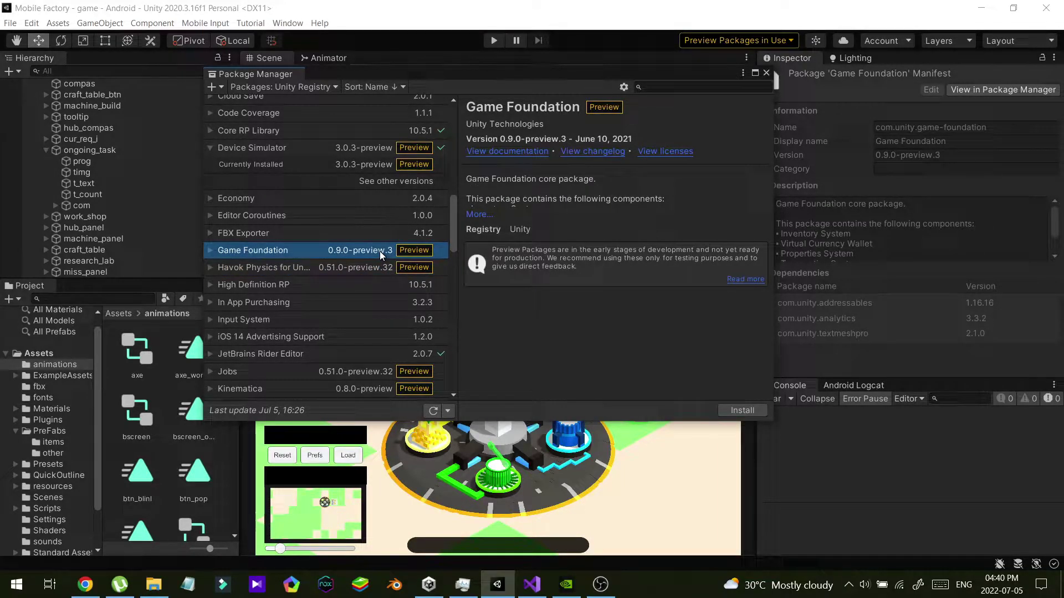
{"action": "scroll", "coordinate": [410, 187], "scroll_direction": "up", "scroll_amount": 10}
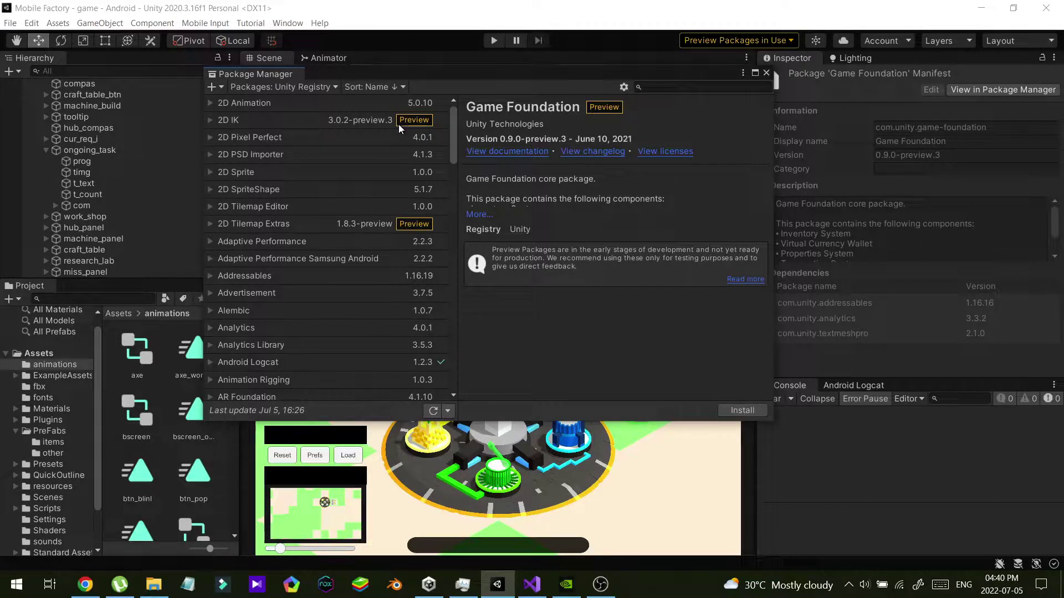
{"action": "left_click", "coordinate": [626, 88]}
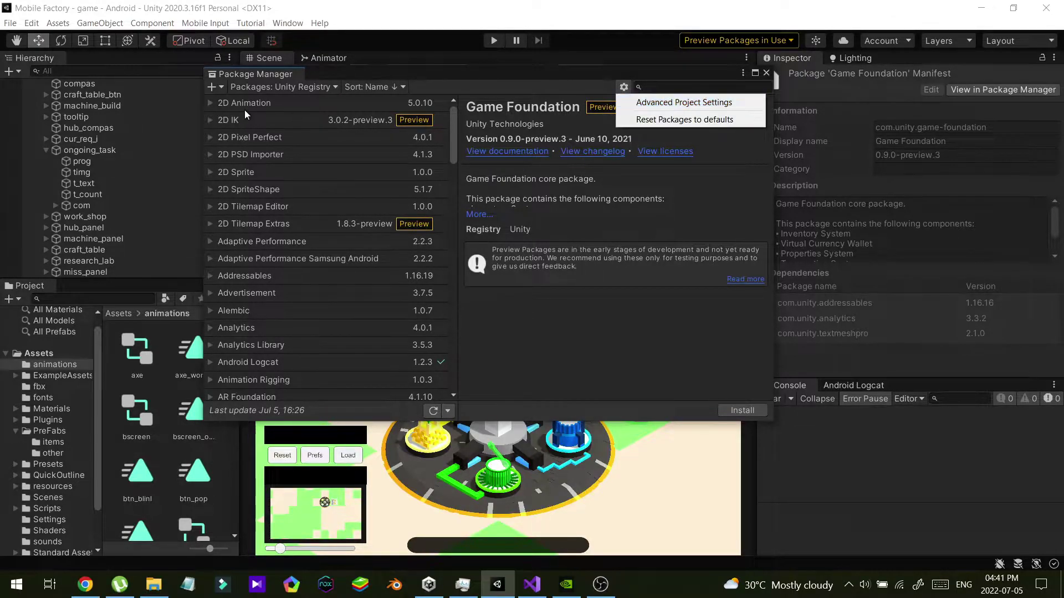
{"action": "left_click", "coordinate": [301, 87]}
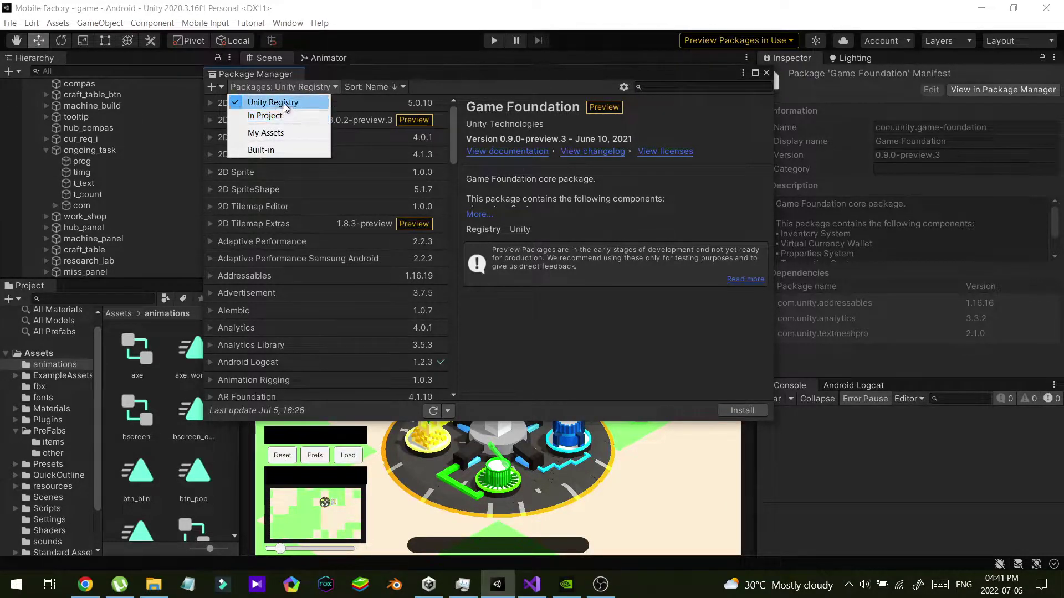
{"action": "left_click", "coordinate": [318, 89]}
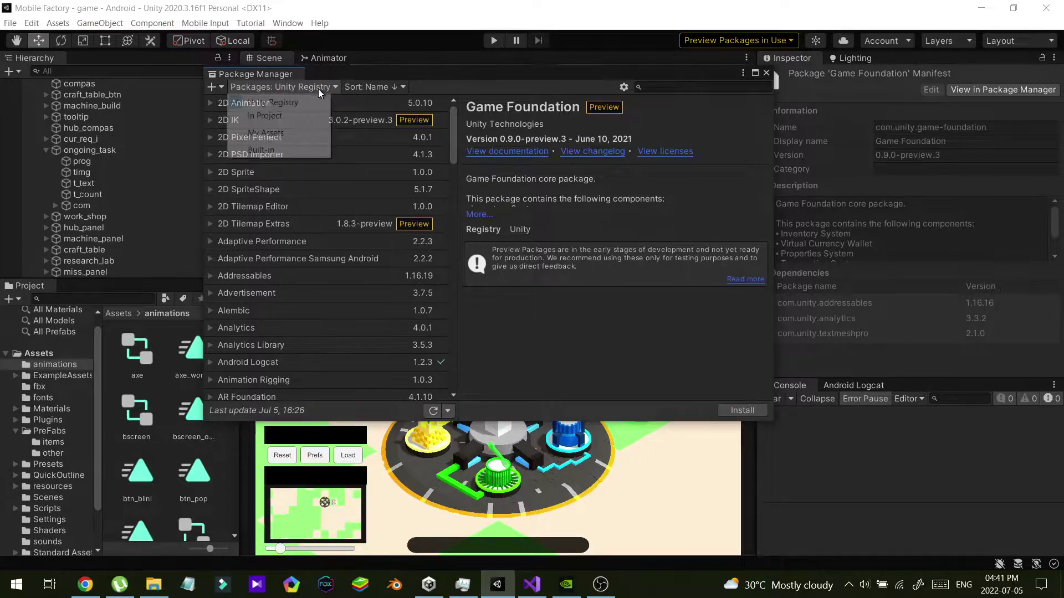
{"action": "left_click", "coordinate": [624, 87]}
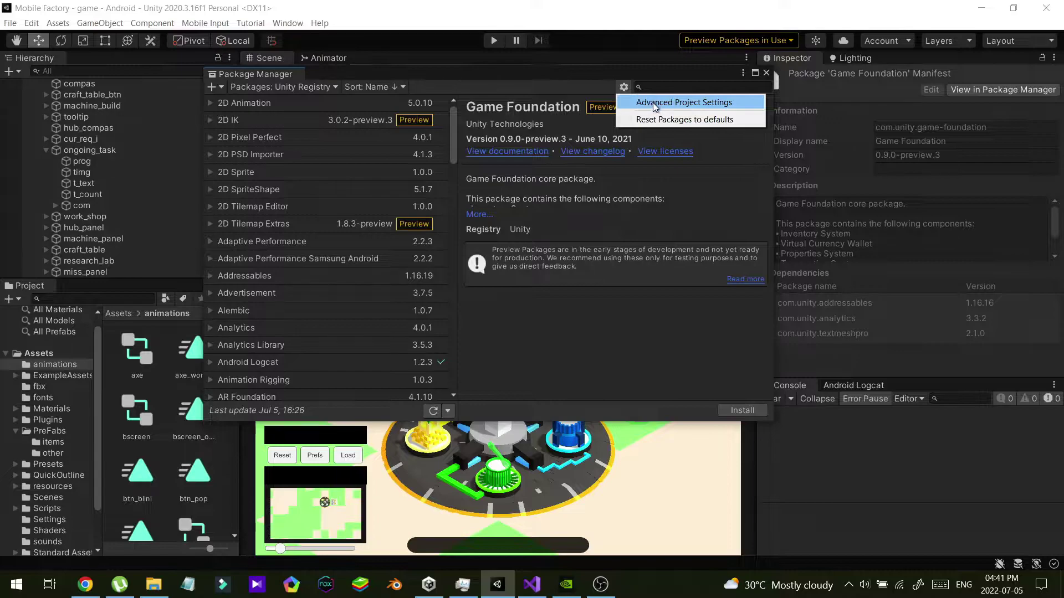
{"action": "left_click", "coordinate": [659, 101]}
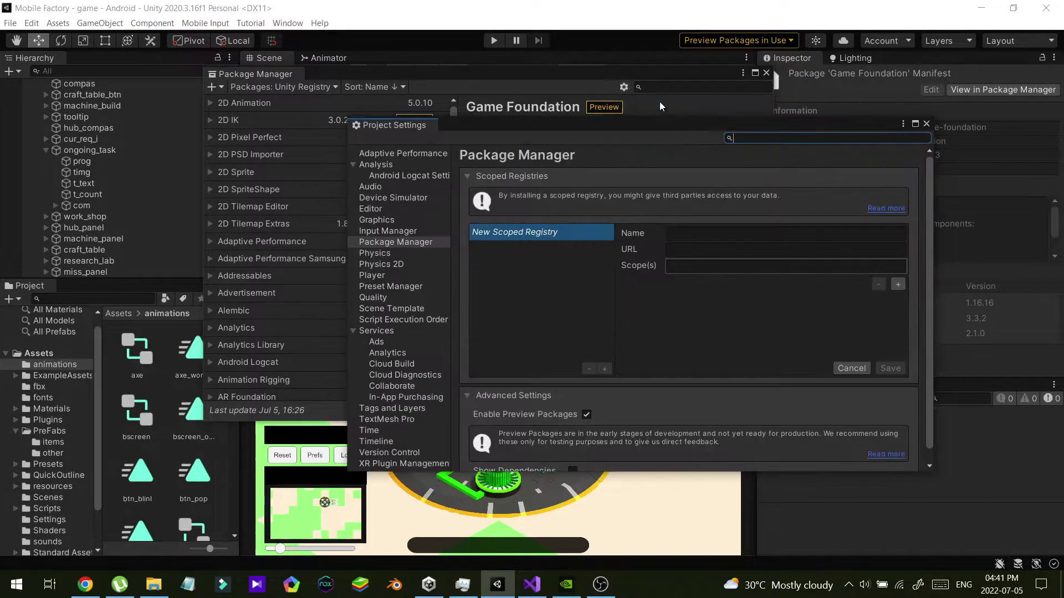
{"action": "scroll", "coordinate": [595, 408], "scroll_direction": "down", "scroll_amount": 1}
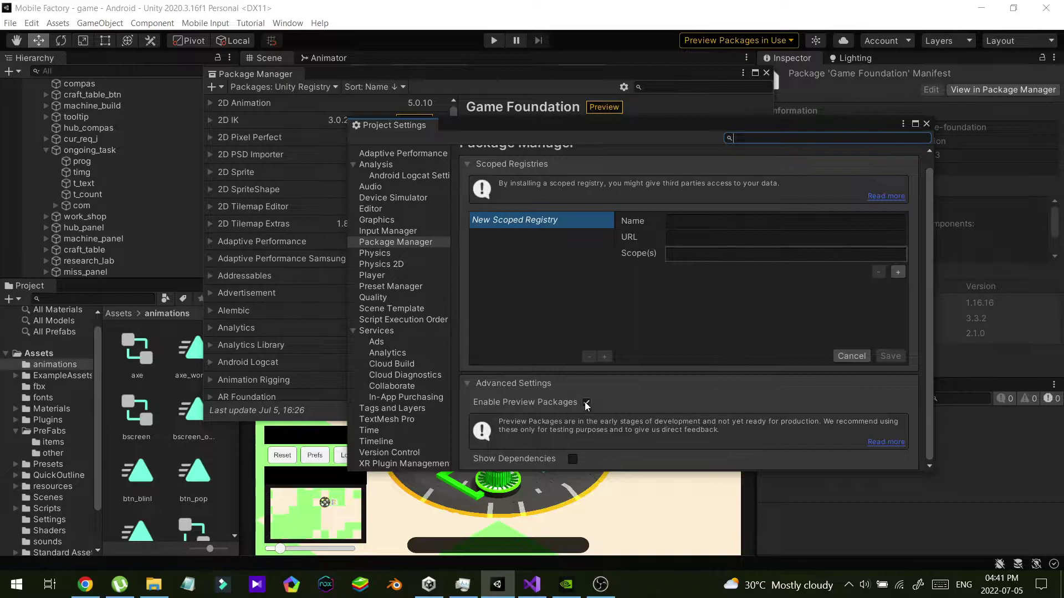
Close Project Settings and show the installed Device Simulator 3.0.3-preview package details
{"action": "left_click", "coordinate": [925, 126]}
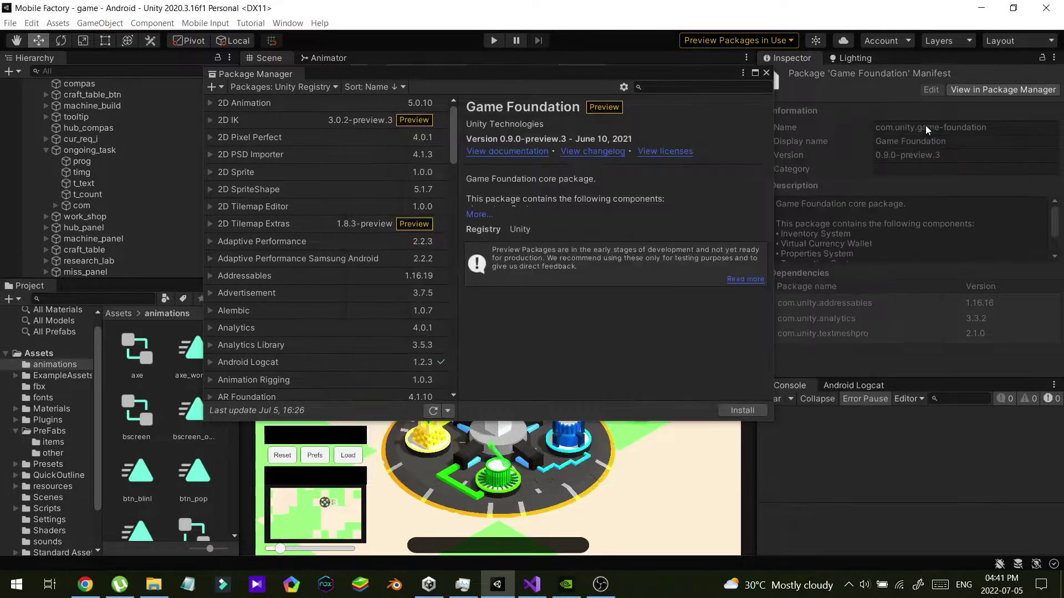
{"action": "left_click", "coordinate": [388, 120]}
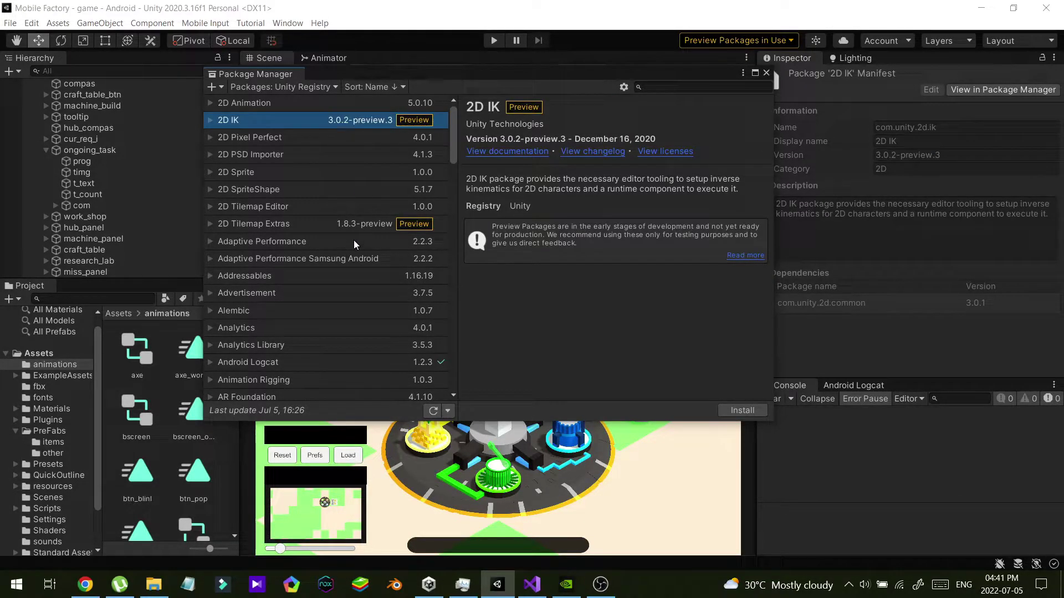
{"action": "left_click", "coordinate": [361, 224]}
{"action": "scroll", "coordinate": [361, 223], "scroll_direction": "down", "scroll_amount": 10}
{"action": "scroll", "coordinate": [359, 216], "scroll_direction": "up", "scroll_amount": 3}
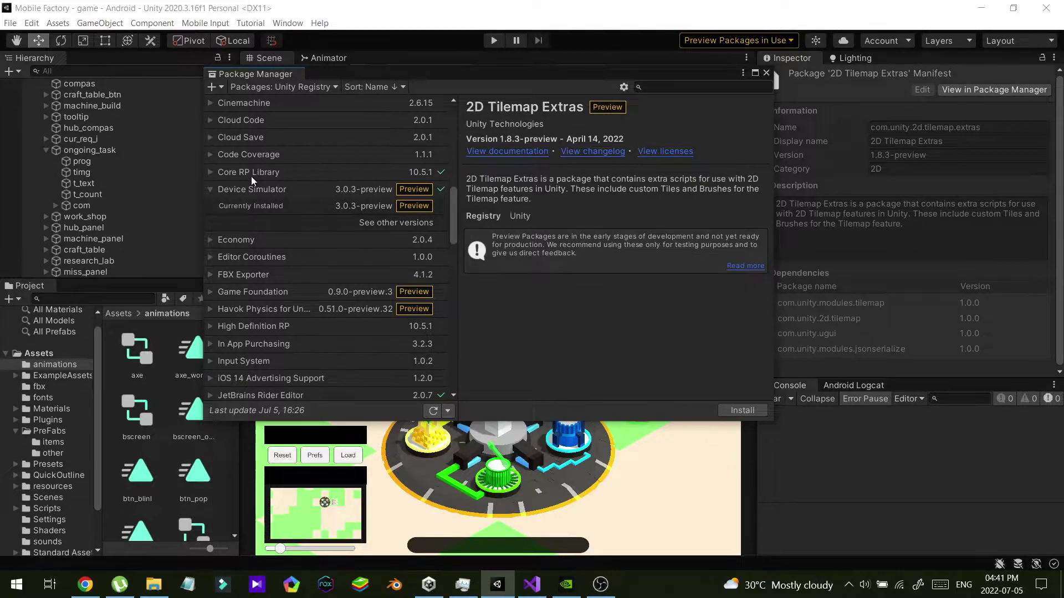
{"action": "left_click", "coordinate": [272, 189]}
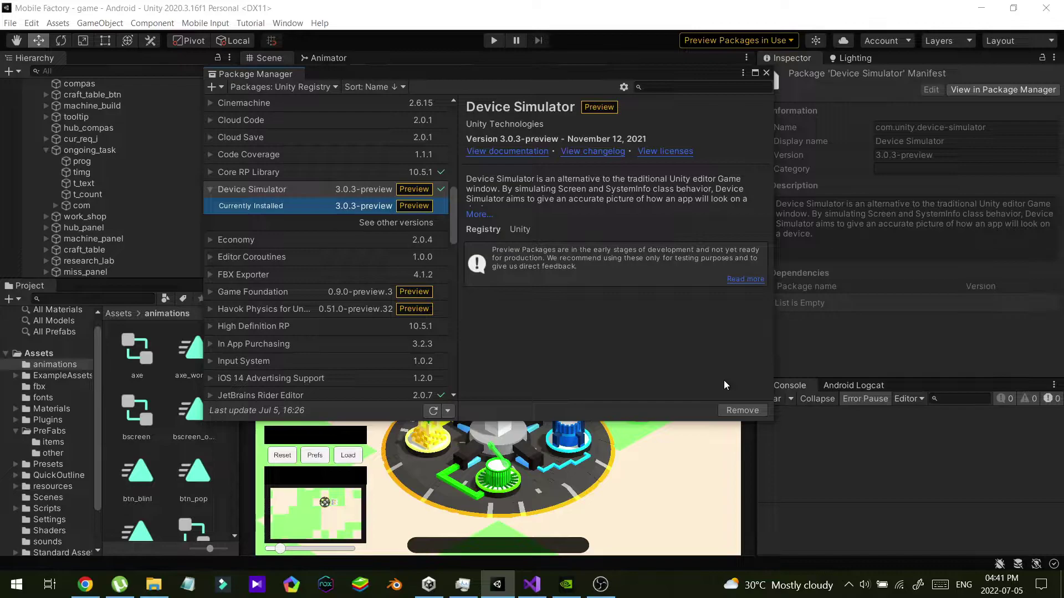
Close the Package Manager and bring up the Window > General submenu listing Device Simulator
{"action": "left_click", "coordinate": [768, 74]}
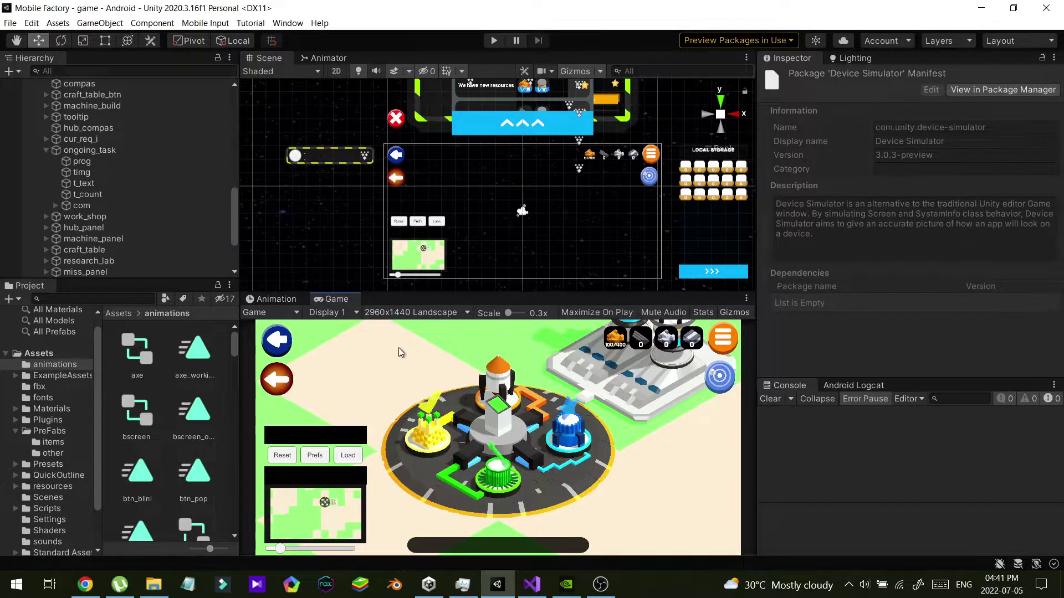
{"action": "left_click", "coordinate": [282, 23]}
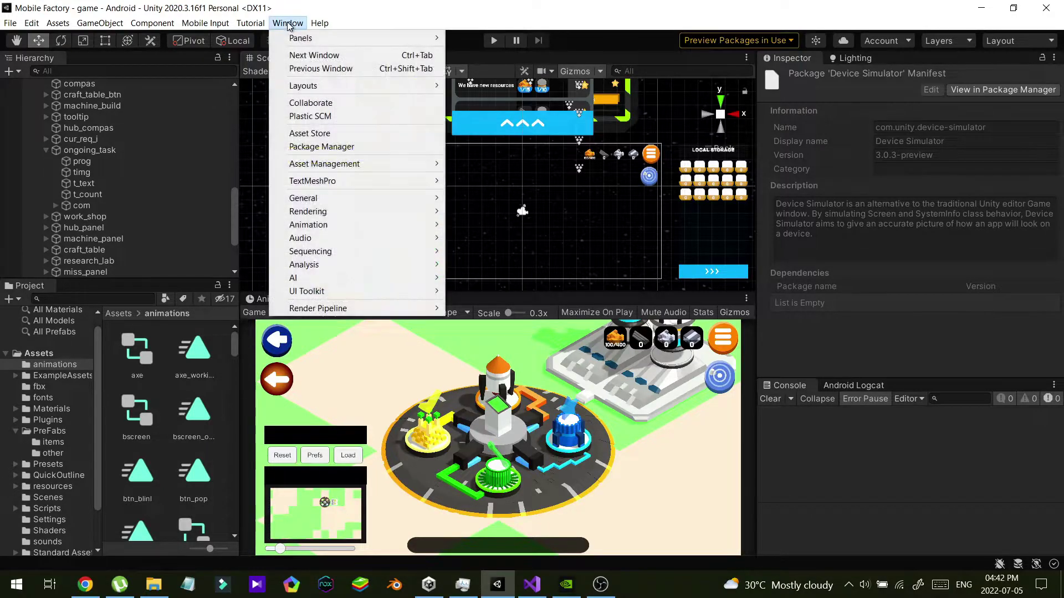
{"action": "mouse_move", "coordinate": [355, 198]}
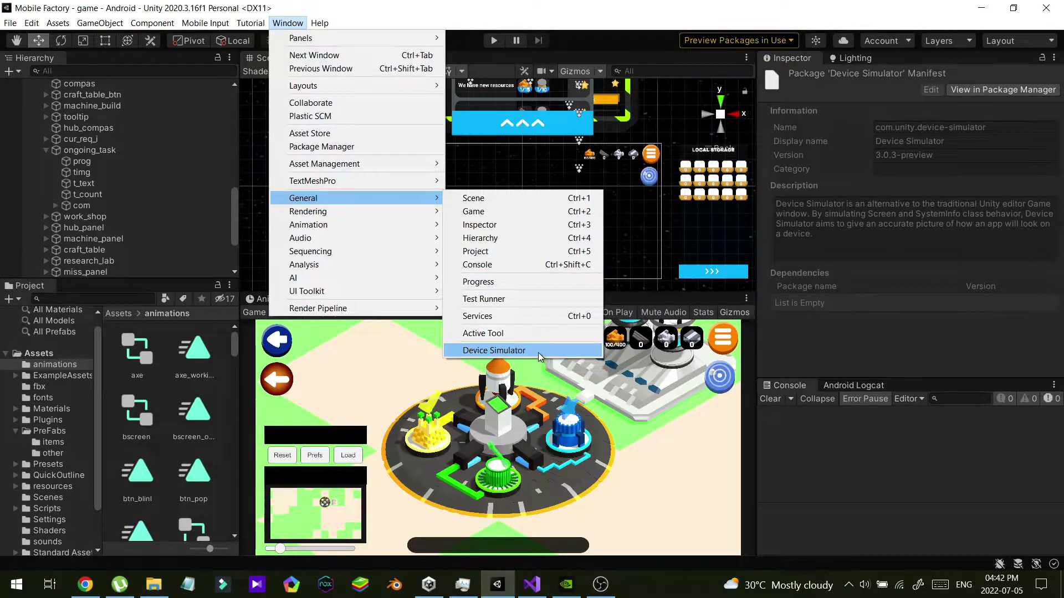
Open Device Simulator as a floating window over the editor and rotate the iPad (5th gen) to landscape
{"action": "left_click", "coordinate": [538, 353]}
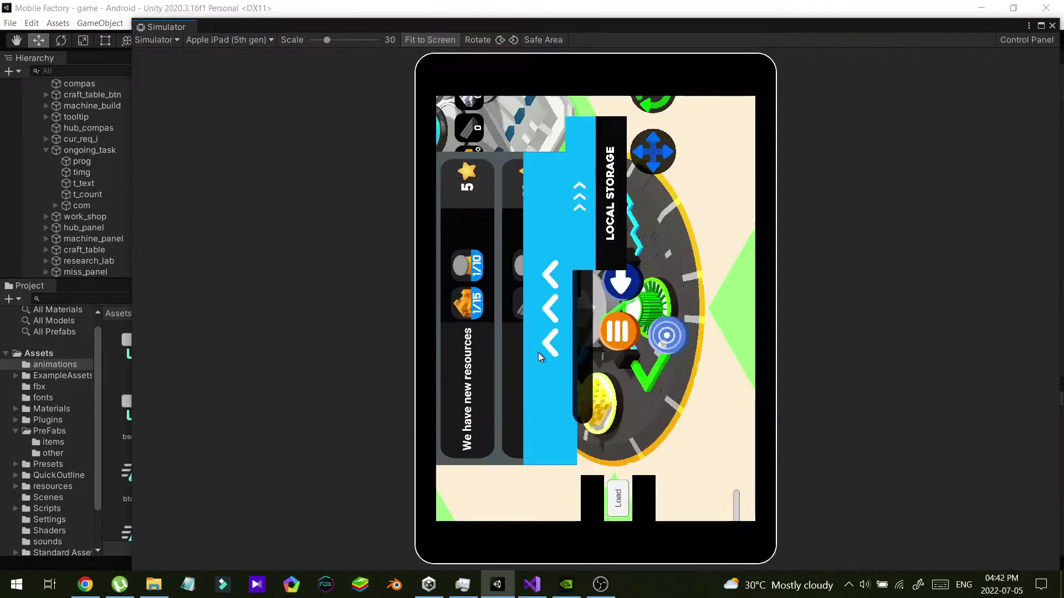
{"action": "left_click_drag", "start_coordinate": [307, 19], "coordinate": [290, 34]}
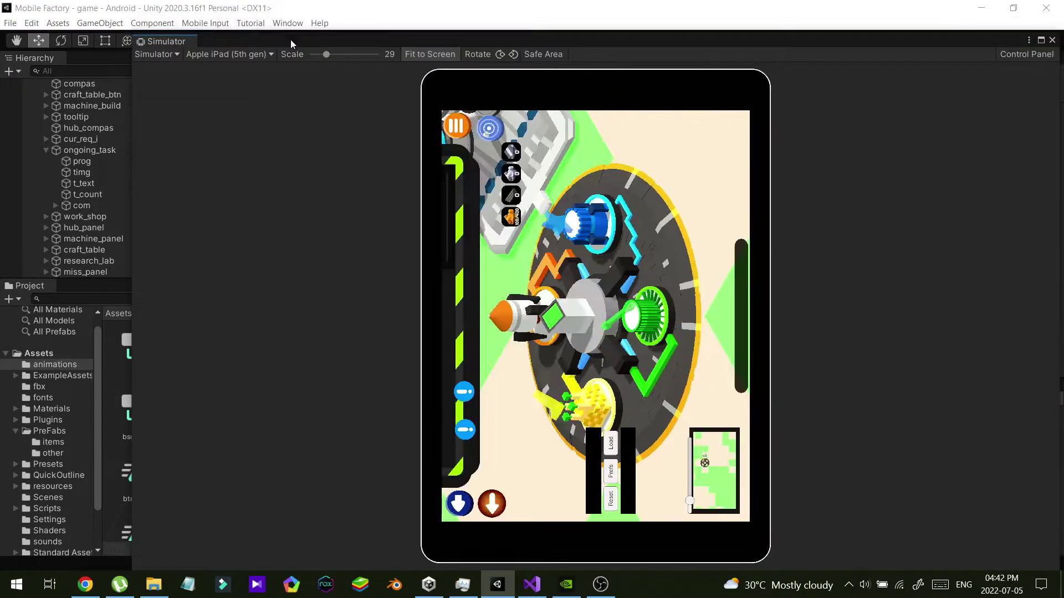
{"action": "left_click_drag", "start_coordinate": [214, 34], "coordinate": [109, 14]}
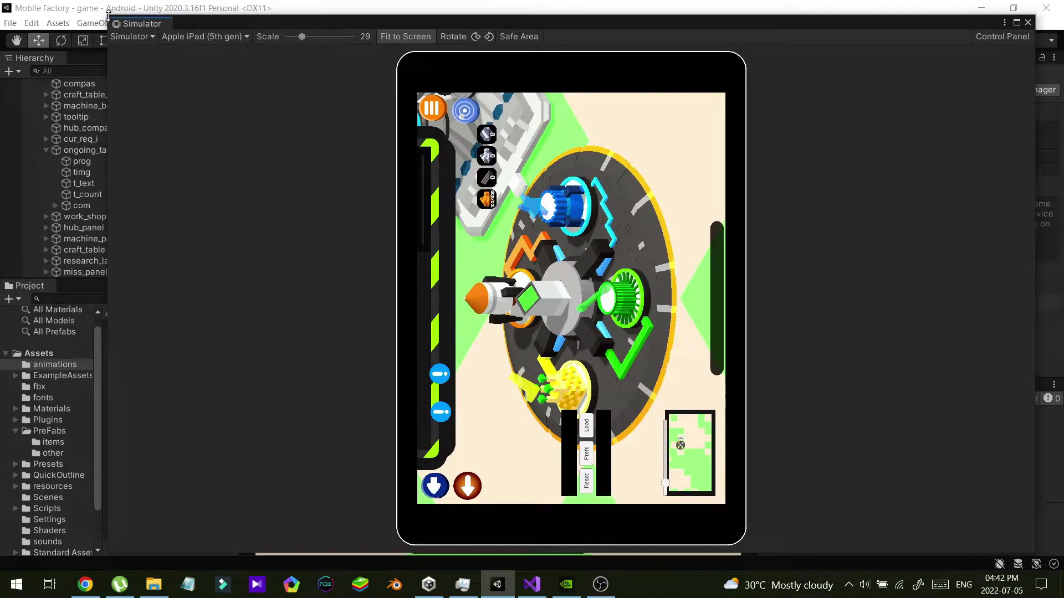
{"action": "mouse_move", "coordinate": [109, 14]}
{"action": "left_mouse_down"}
{"action": "mouse_move", "coordinate": [160, 43]}
{"action": "mouse_move", "coordinate": [601, 117]}
{"action": "left_mouse_up"}
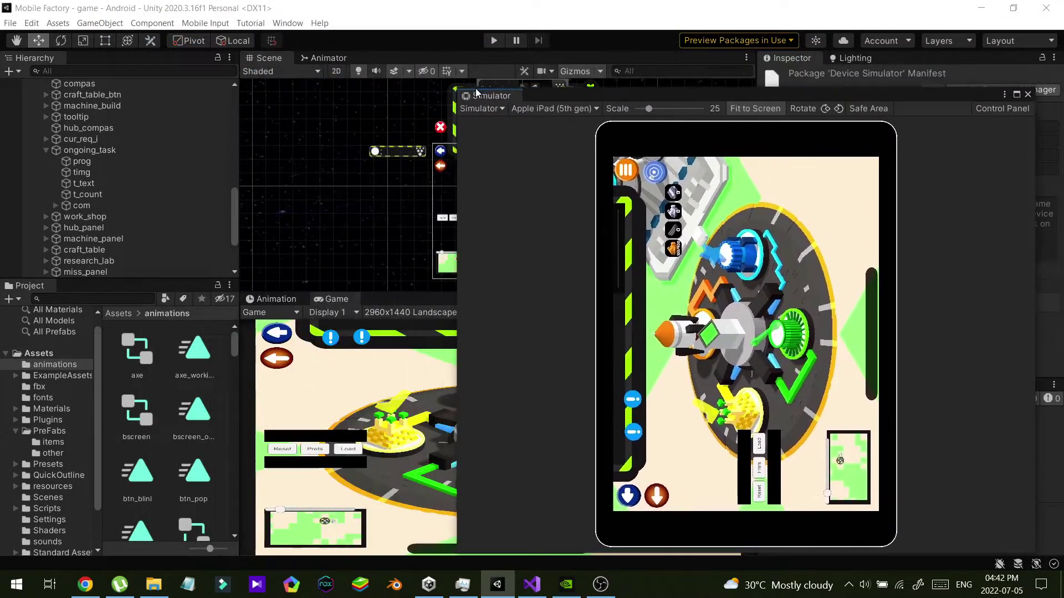
{"action": "left_click_drag", "start_coordinate": [667, 125], "coordinate": [451, 94]}
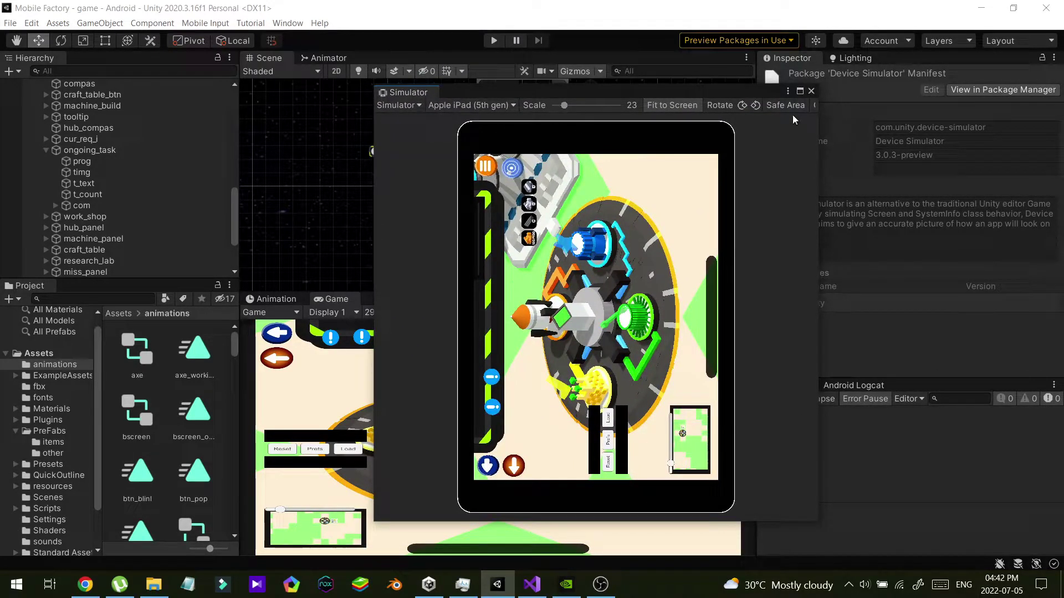
{"action": "left_click", "coordinate": [755, 106]}
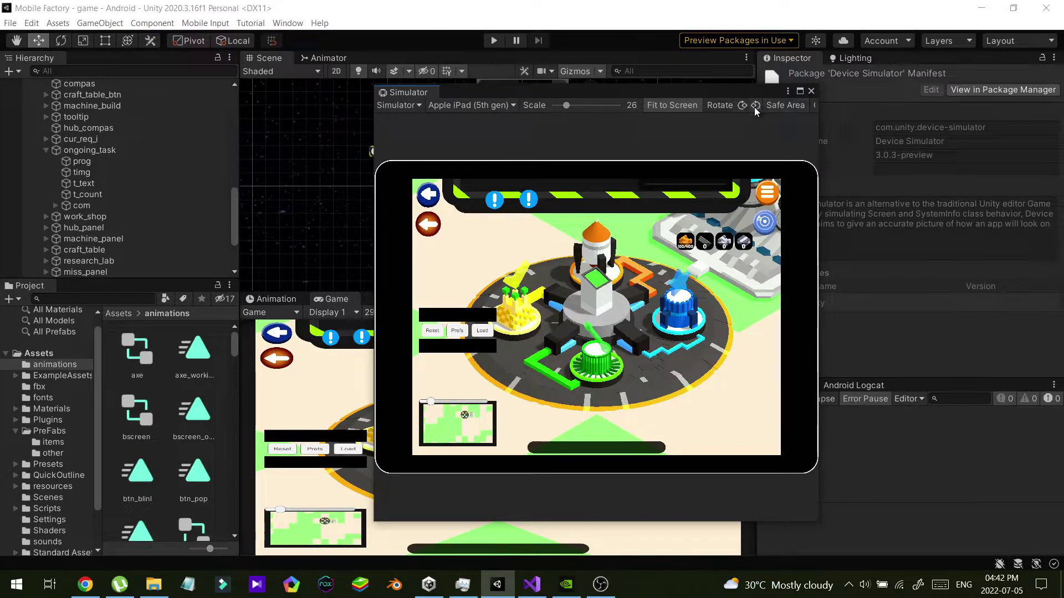
Switch the simulated device to a Samsung Galaxy S10+
{"action": "left_click", "coordinate": [484, 102]}
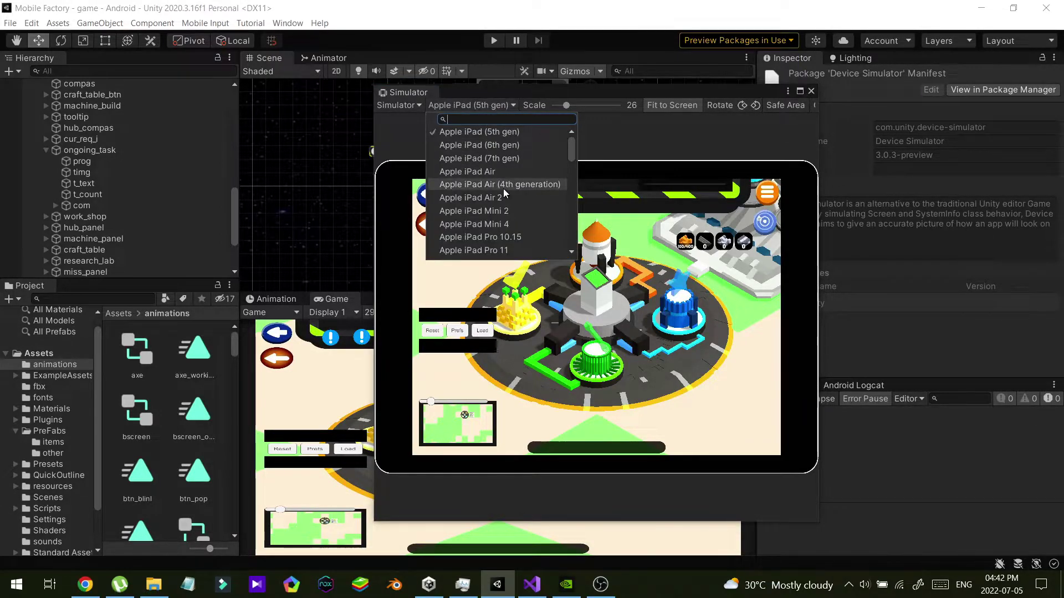
{"action": "scroll", "coordinate": [503, 188], "scroll_direction": "down", "scroll_amount": 5}
{"action": "scroll", "coordinate": [503, 189], "scroll_direction": "down", "scroll_amount": 3}
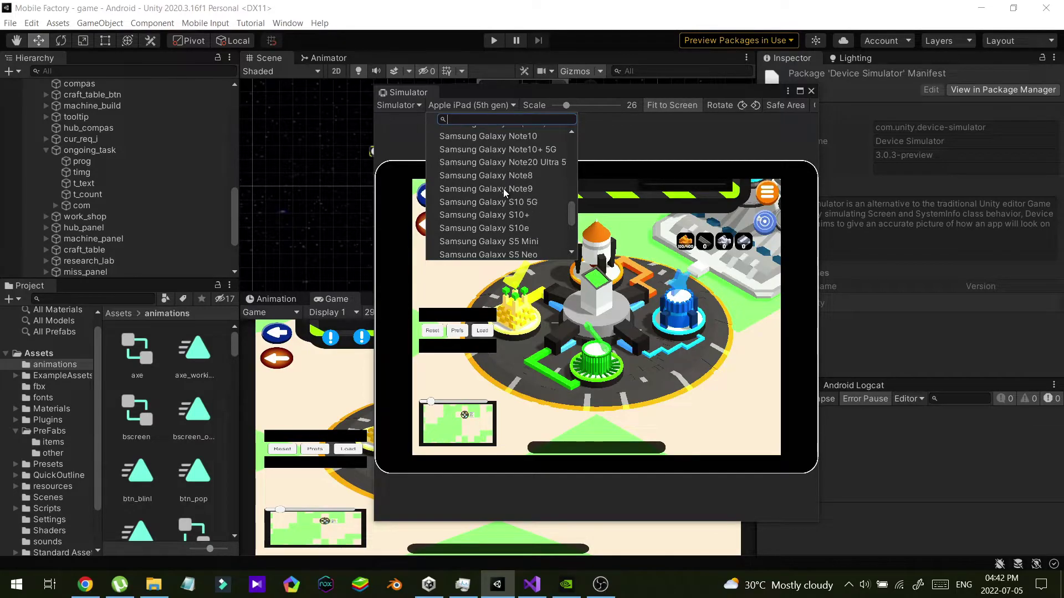
{"action": "left_click", "coordinate": [505, 216]}
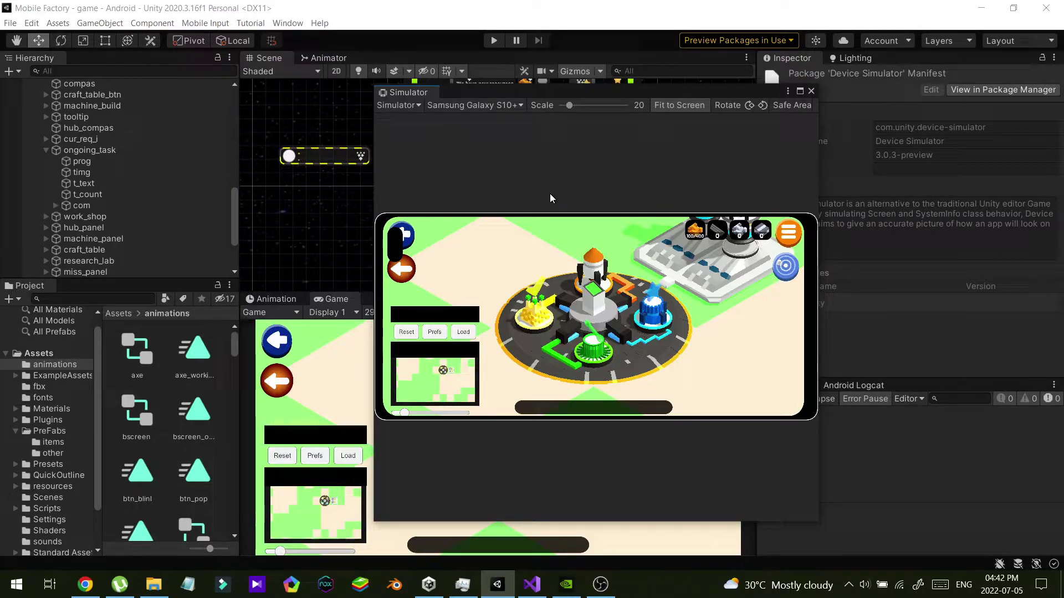
Reopen the device list and scroll through the other available simulated phones
{"action": "left_click", "coordinate": [511, 104]}
{"action": "scroll", "coordinate": [509, 229], "scroll_direction": "down", "scroll_amount": 10}
{"action": "scroll", "coordinate": [508, 225], "scroll_direction": "up", "scroll_amount": 3}
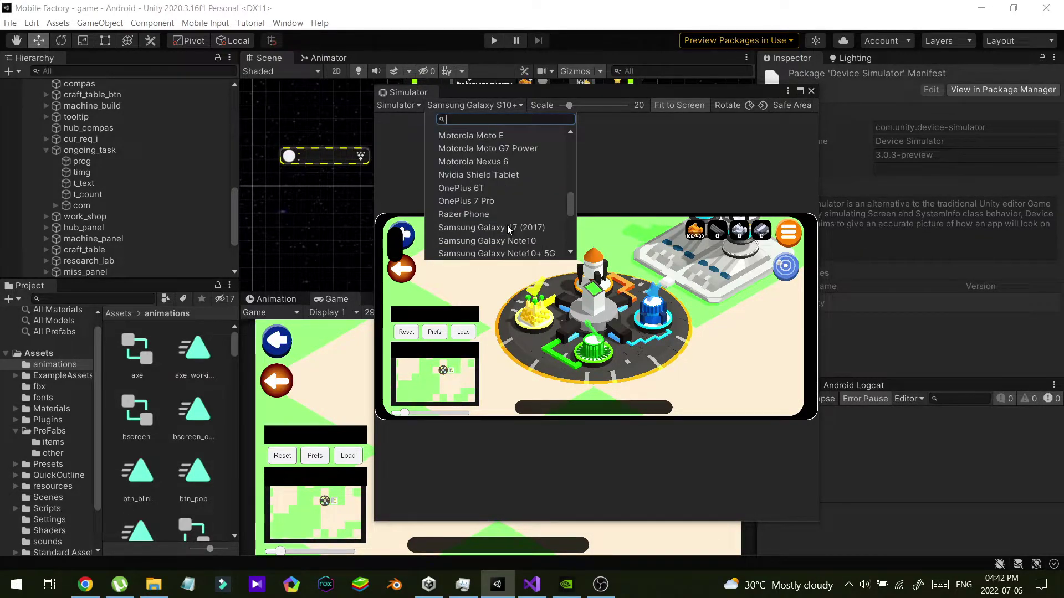
{"action": "scroll", "coordinate": [507, 225], "scroll_direction": "up", "scroll_amount": 3}
{"action": "scroll", "coordinate": [507, 226], "scroll_direction": "down", "scroll_amount": 3}
{"action": "scroll", "coordinate": [508, 225], "scroll_direction": "down", "scroll_amount": 3}
Dock the Simulator as a tab beside Game in the bottom panel and dismiss its warning bar
{"action": "left_click", "coordinate": [776, 169]}
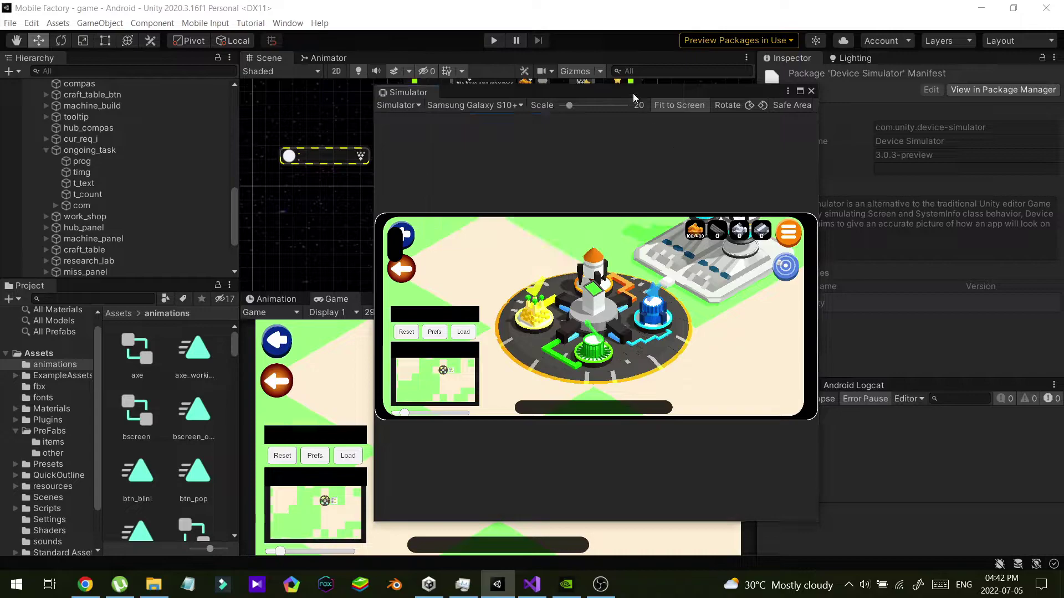
{"action": "left_click_drag", "start_coordinate": [618, 92], "coordinate": [778, 114]}
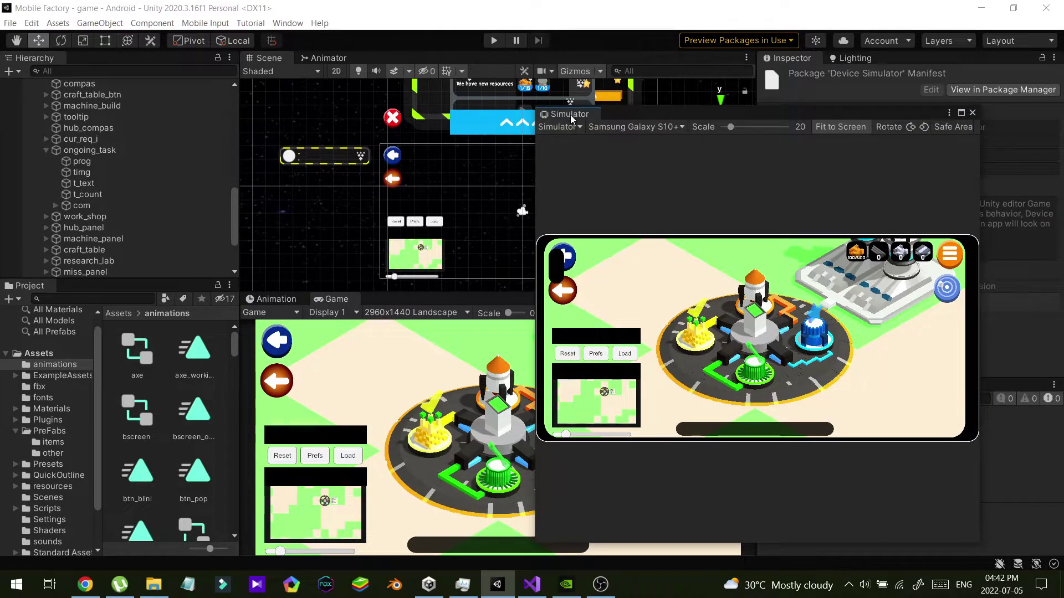
{"action": "left_click_drag", "start_coordinate": [570, 115], "coordinate": [385, 298]}
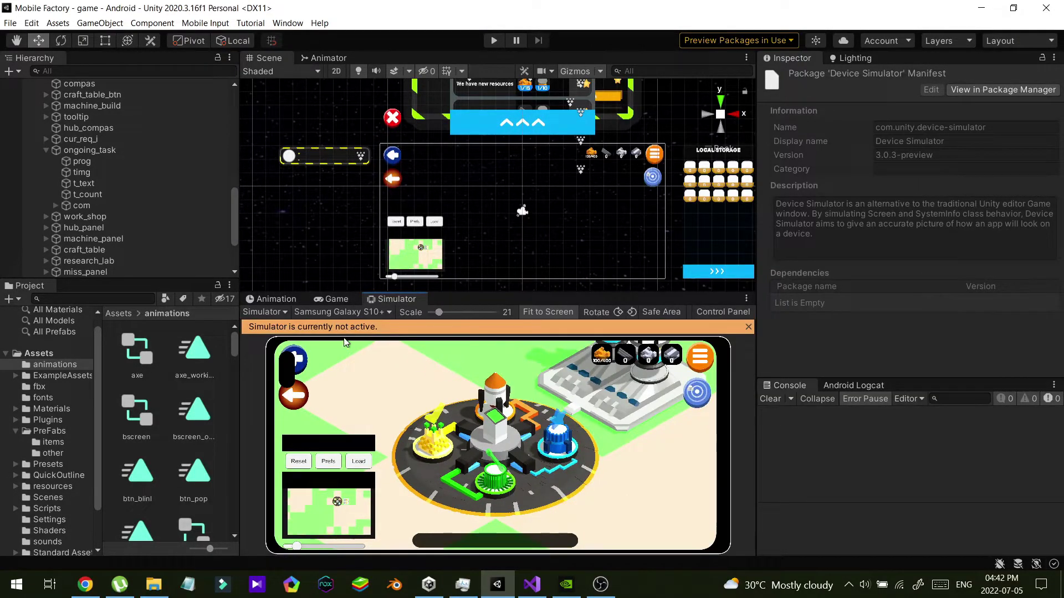
{"action": "left_click", "coordinate": [749, 327]}
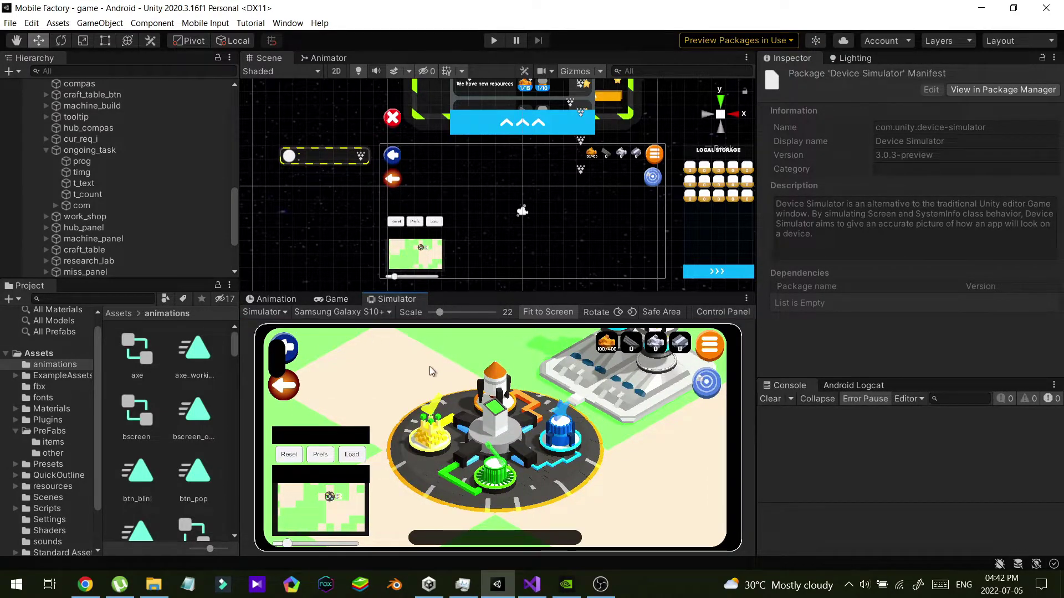
{"action": "left_click", "coordinate": [338, 299]}
{"action": "left_click", "coordinate": [380, 301]}
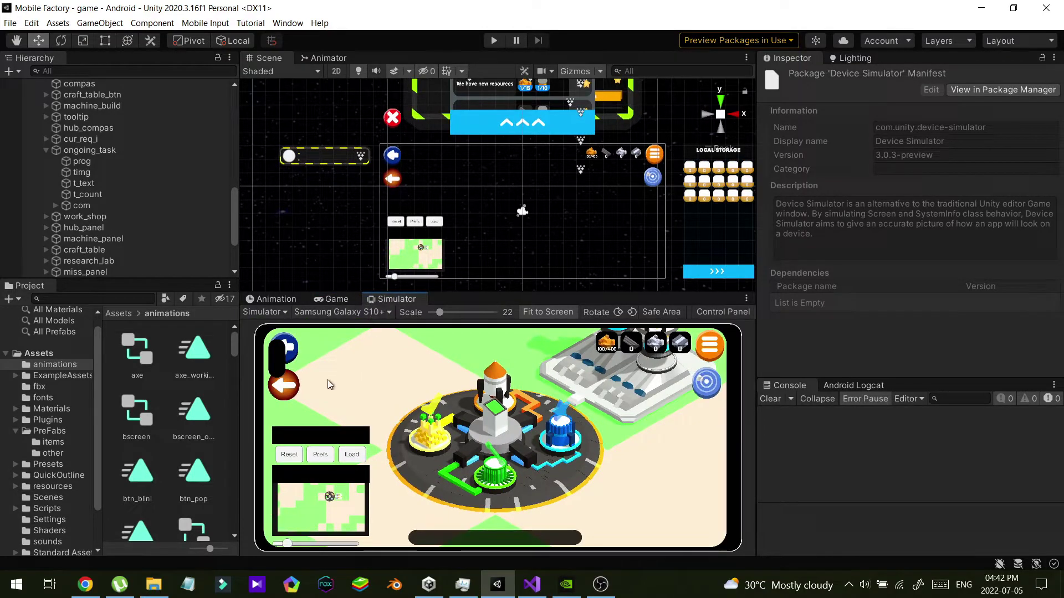
Run the game in play mode and clear the earlier Console messages
{"action": "left_click", "coordinate": [496, 41]}
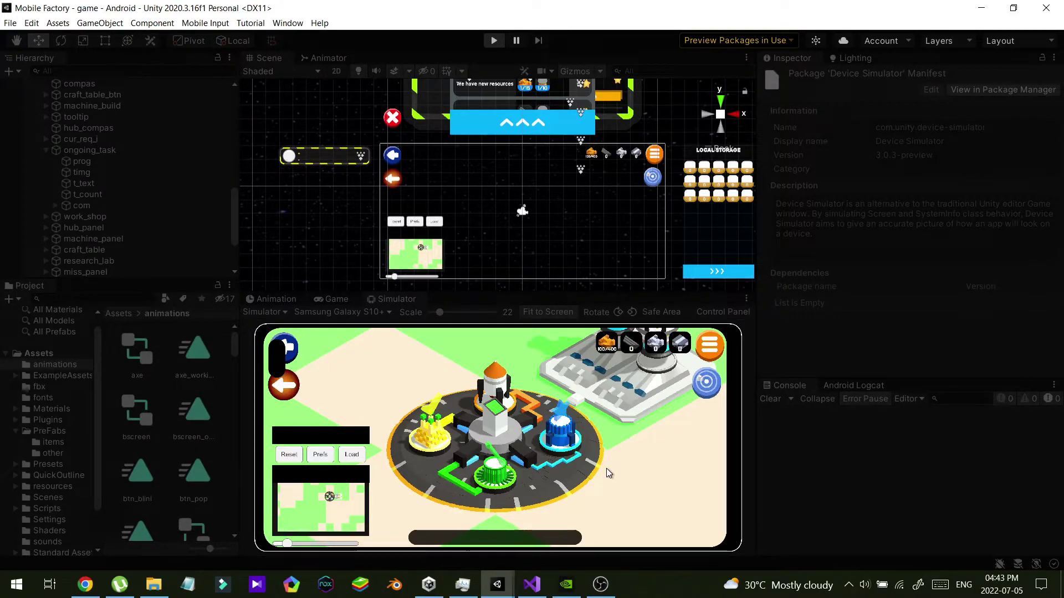
{"action": "key", "text": "ctrl+p"}
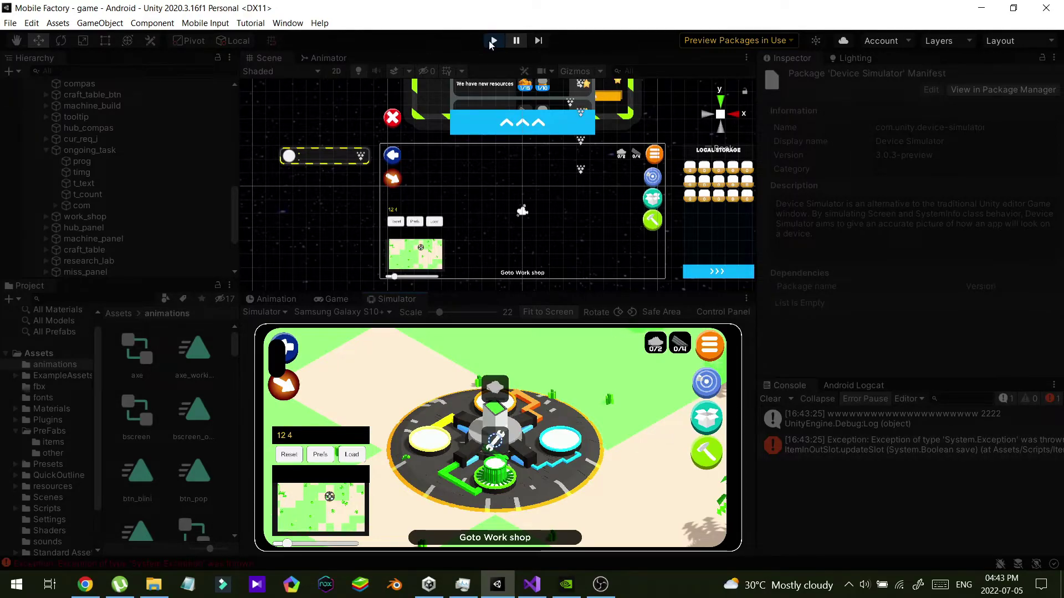
{"action": "left_click", "coordinate": [773, 402]}
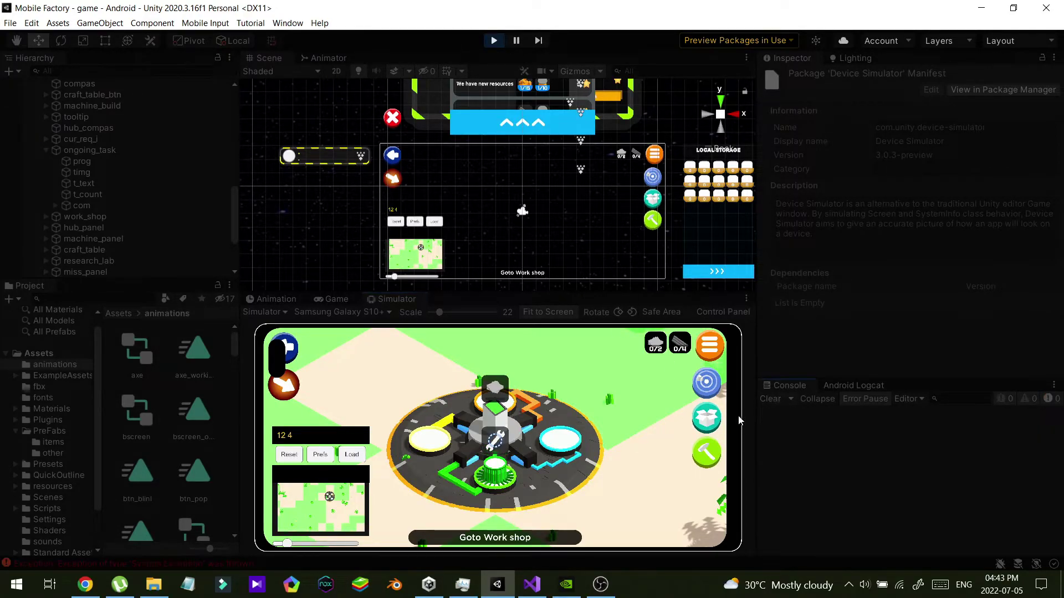
Drag on the simulated Galaxy S10+ screen to pan around the factory map
{"action": "mouse_move", "coordinate": [675, 472]}
{"action": "left_mouse_down"}
{"action": "mouse_move", "coordinate": [539, 486]}
{"action": "mouse_move", "coordinate": [641, 487]}
{"action": "mouse_move", "coordinate": [641, 453]}
{"action": "left_mouse_up"}
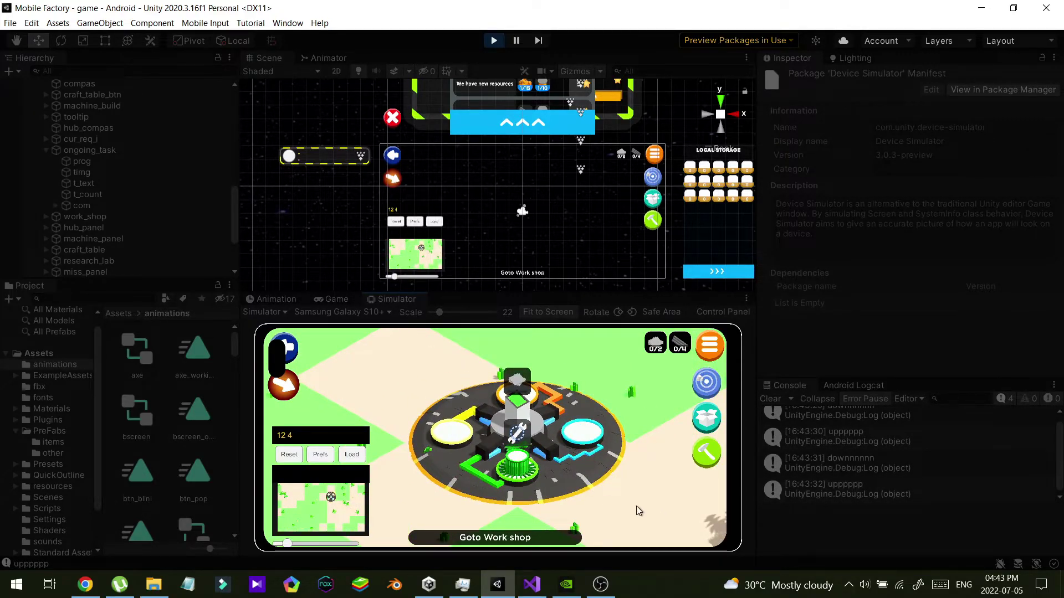
{"action": "left_click_drag", "start_coordinate": [635, 505], "coordinate": [638, 476]}
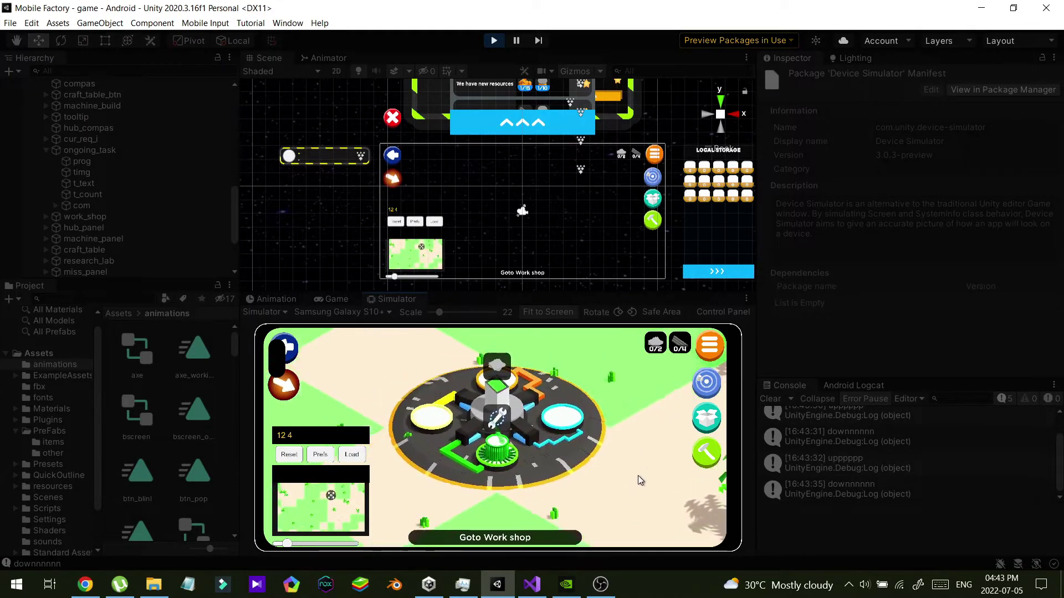
{"action": "mouse_move", "coordinate": [641, 480]}
{"action": "left_mouse_down"}
{"action": "mouse_move", "coordinate": [641, 493]}
{"action": "mouse_move", "coordinate": [656, 478]}
{"action": "left_mouse_up"}
{"action": "left_click_drag", "start_coordinate": [343, 368], "coordinate": [357, 399]}
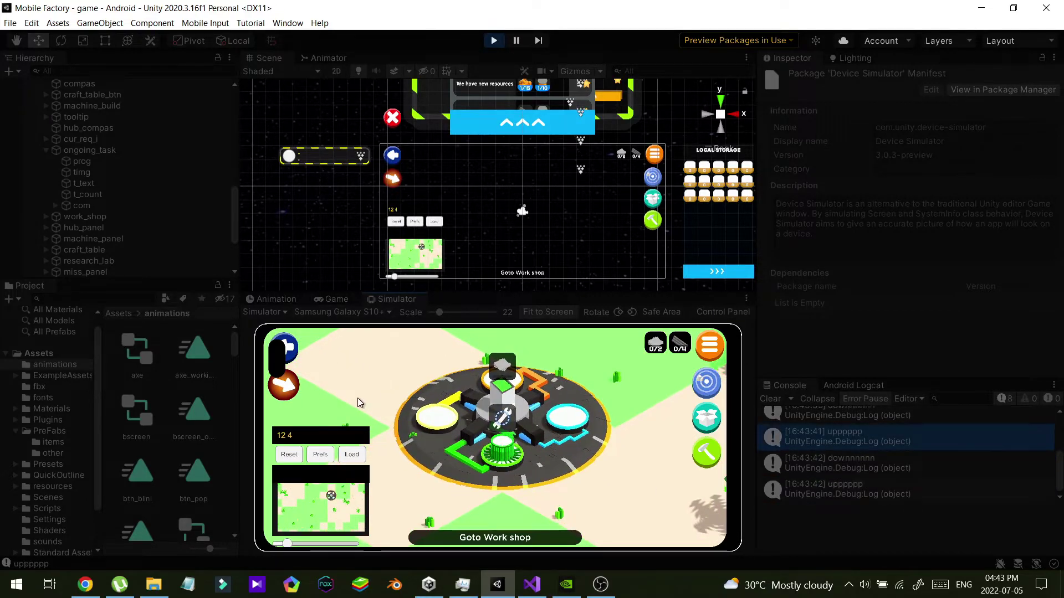
Preview the running game on a Samsung Galaxy S7, then on a Xiaomi Redmi Note 3
{"action": "left_click", "coordinate": [355, 315]}
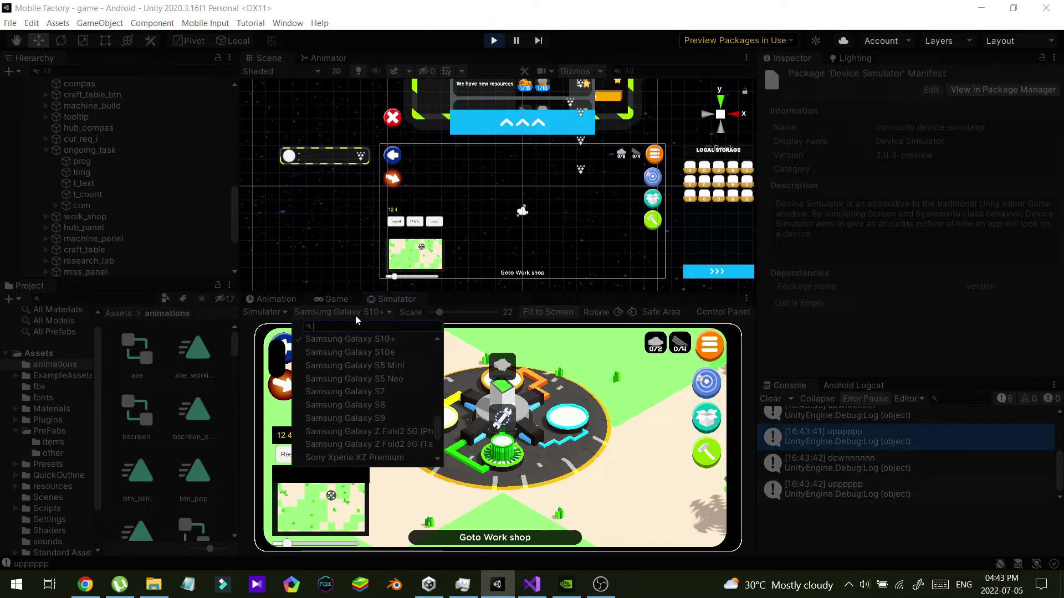
{"action": "left_click", "coordinate": [372, 391]}
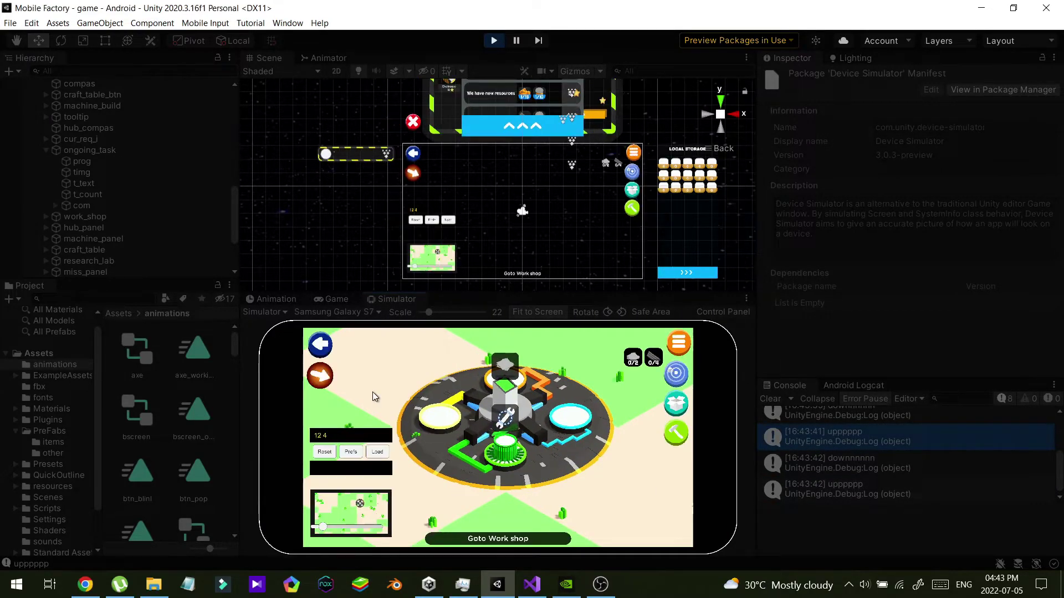
{"action": "left_click", "coordinate": [368, 314]}
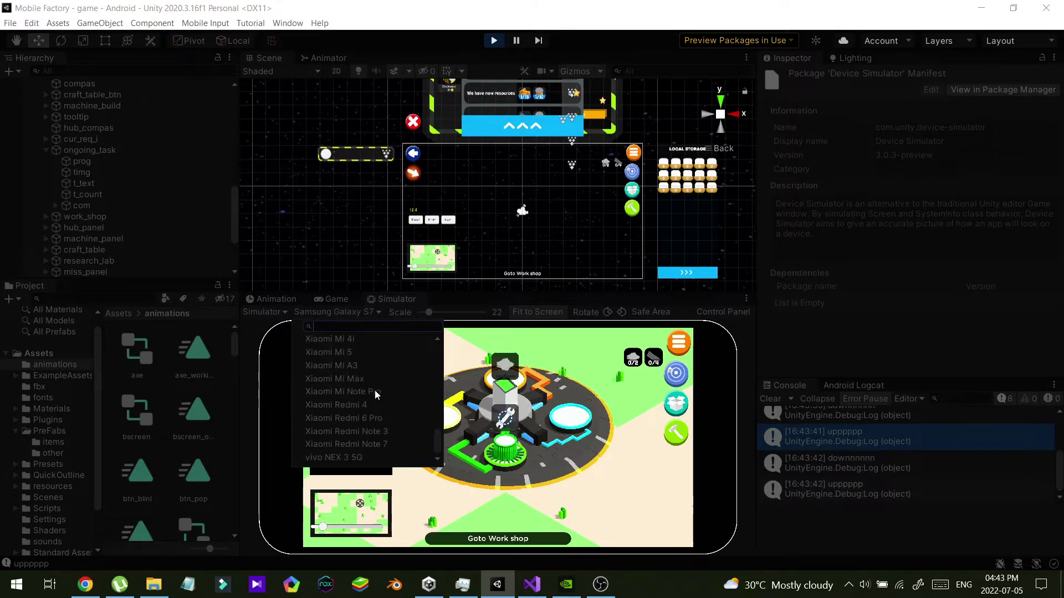
{"action": "left_click", "coordinate": [358, 429]}
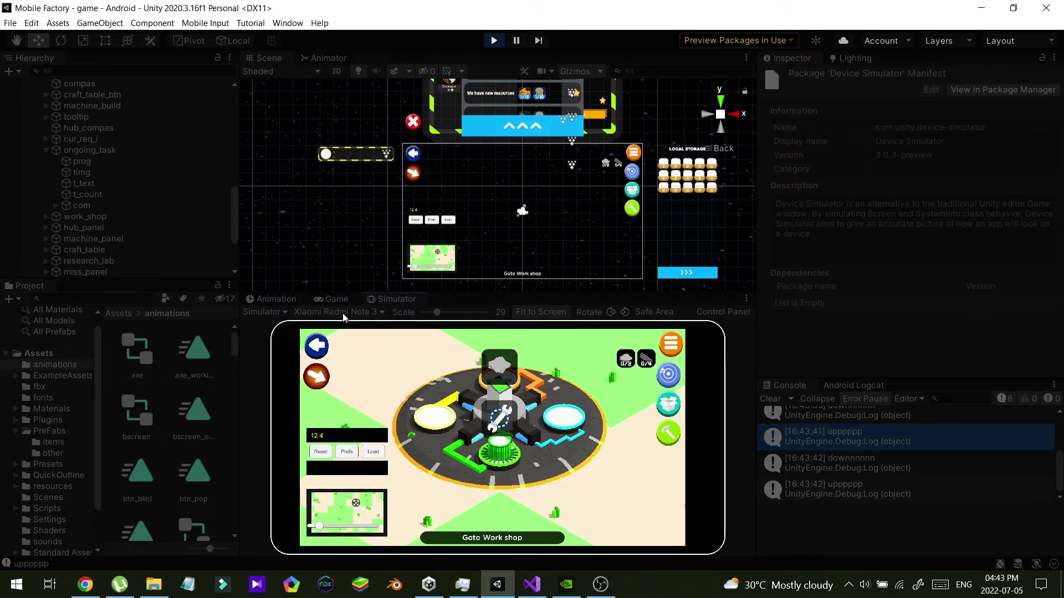
{"action": "left_click", "coordinate": [262, 312]}
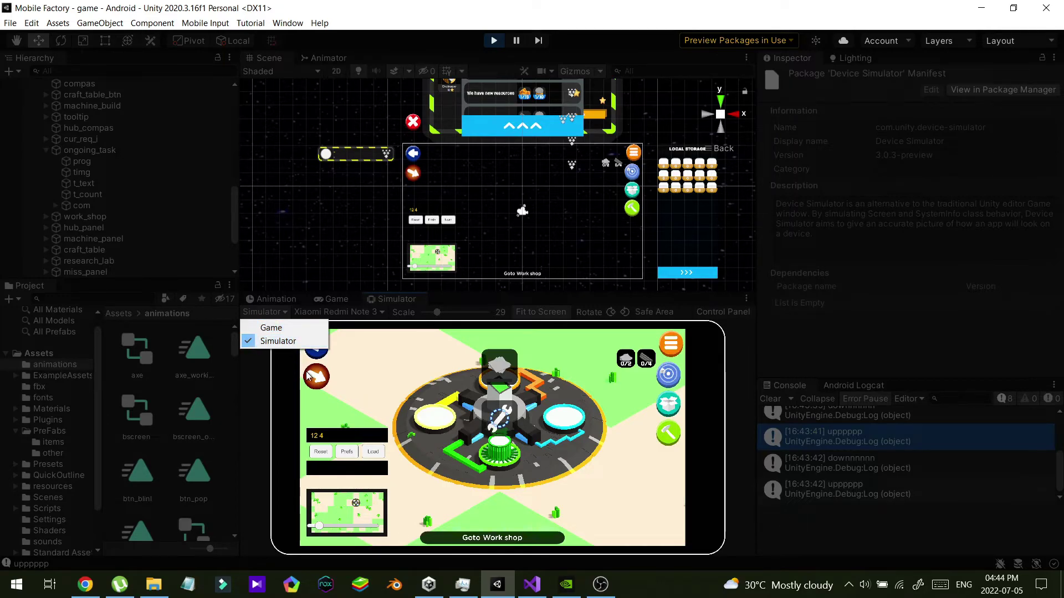
Keep the Simulator view and drag to pan the factory map on the simulated Redmi Note 3
{"action": "left_click", "coordinate": [387, 380]}
{"action": "mouse_move", "coordinate": [603, 485]}
{"action": "left_mouse_down"}
{"action": "mouse_move", "coordinate": [638, 485]}
{"action": "mouse_move", "coordinate": [612, 489]}
{"action": "left_mouse_up"}
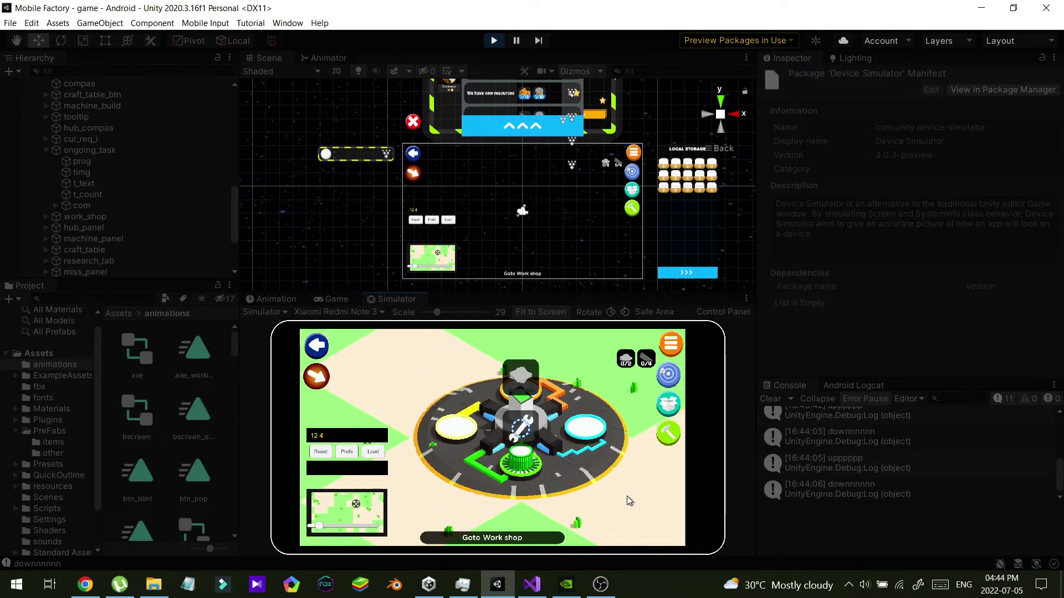
{"action": "left_click_drag", "start_coordinate": [608, 496], "coordinate": [615, 499]}
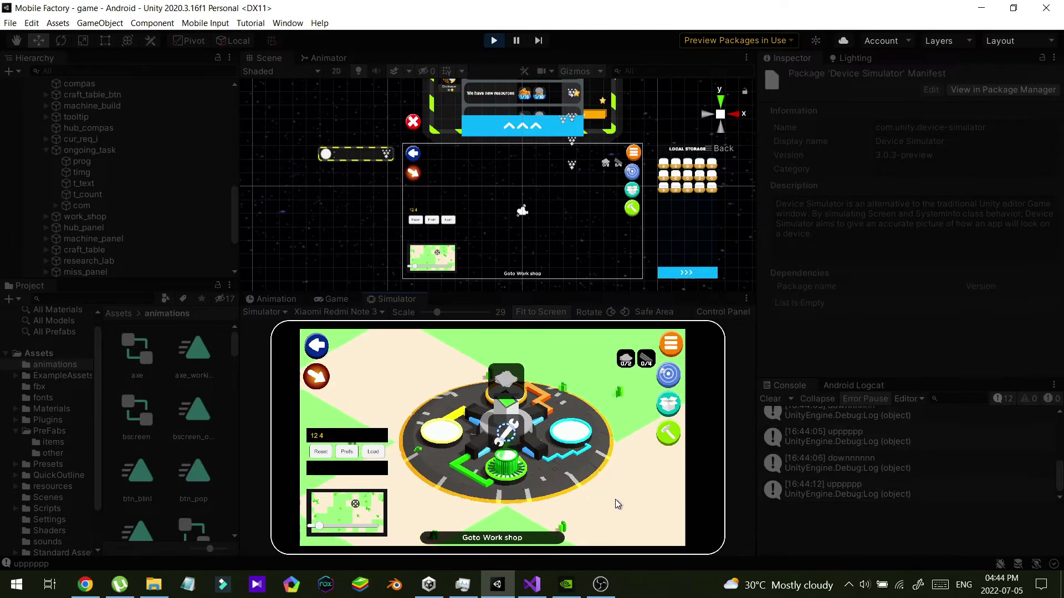